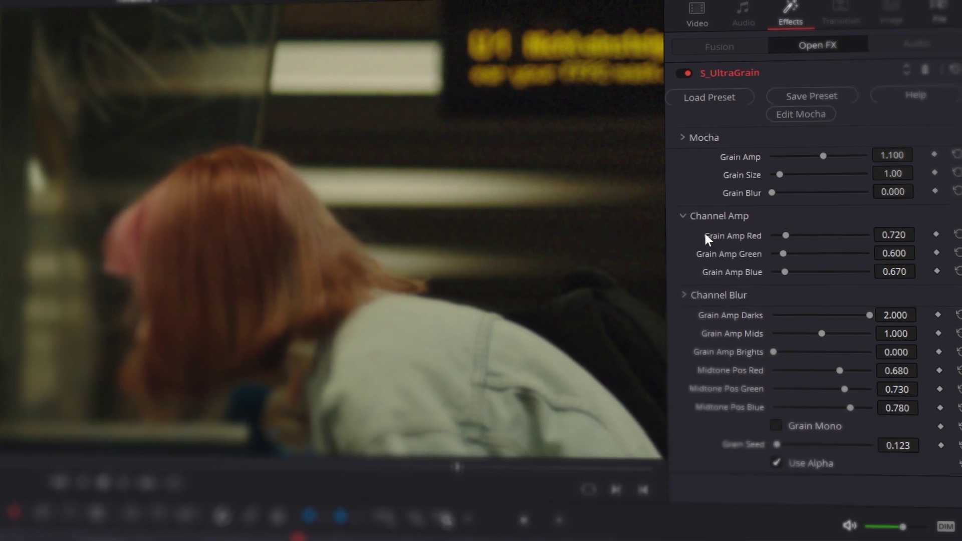
Expand the Channel Blur settings of S_UltraGrain on the train station clip and lower Grain Amp Darks
click(682, 293)
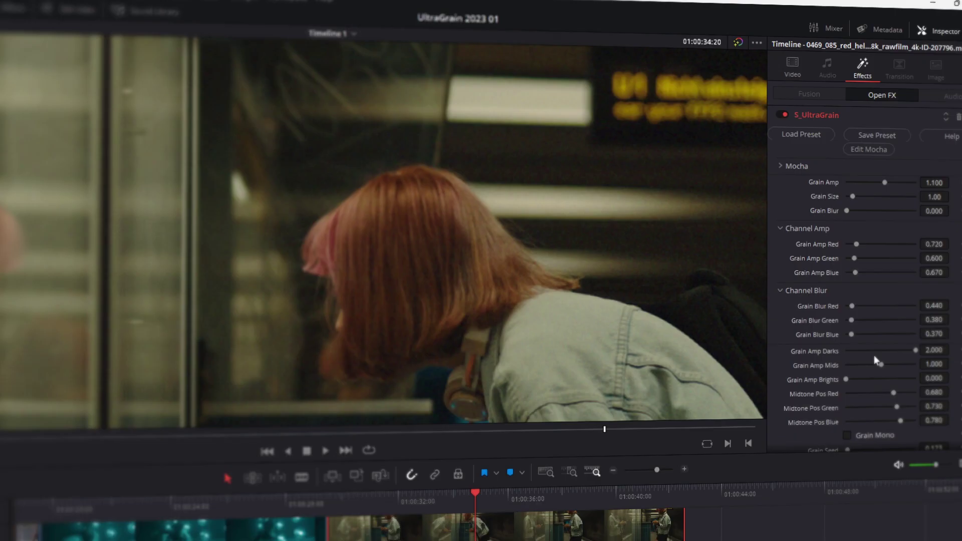
drag(908, 350, 882, 355)
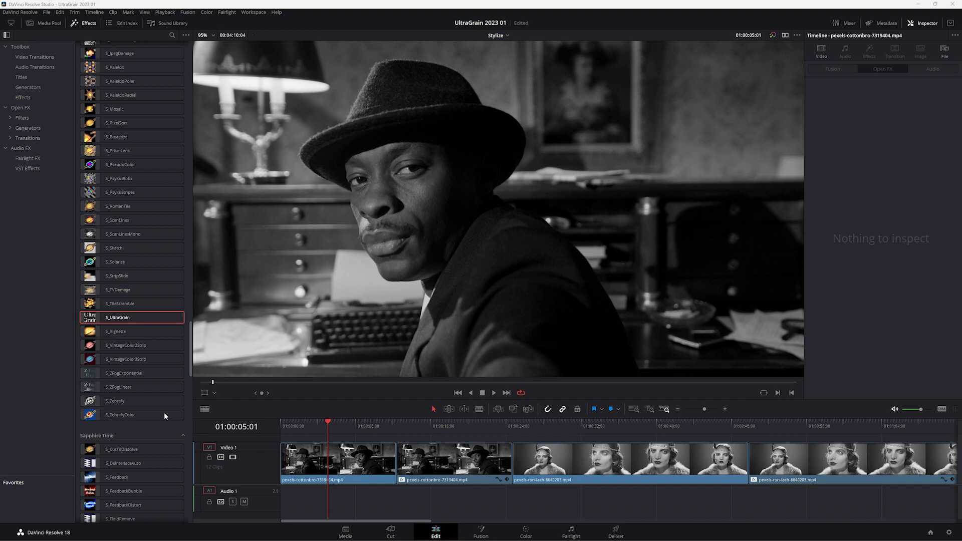
Locate S_UltraGrain within the Sapphire Stylize group of the Open FX effects
scroll(184, 381, up, 7)
scroll(184, 381, up, 7)
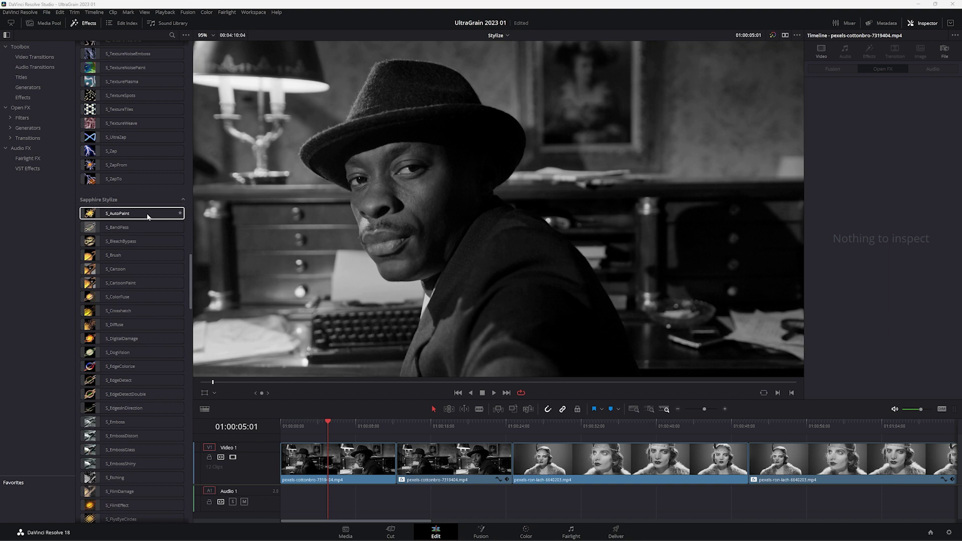
mouse_move(151, 216)
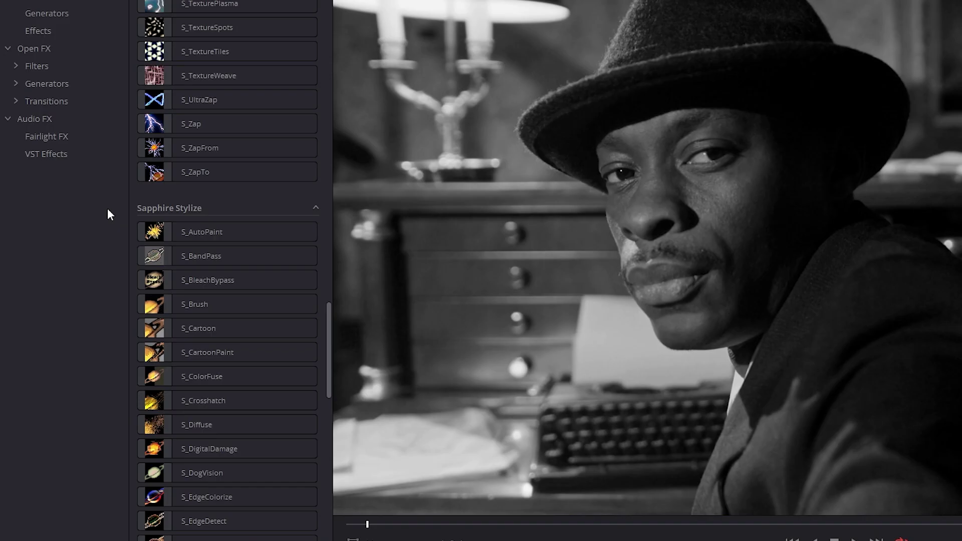
drag(329, 349, 314, 489)
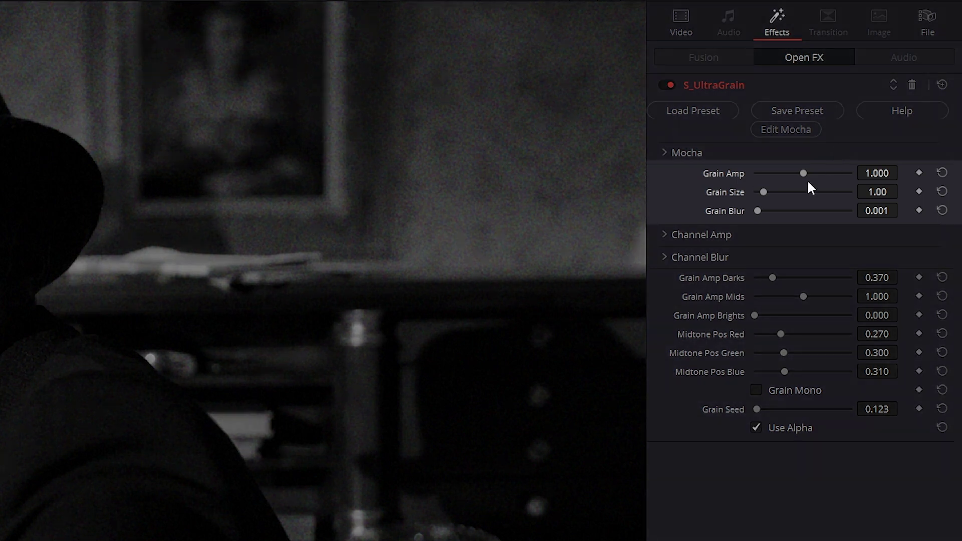
Try Grain Amp at 2.000 and raised Grain Blur and Grain Size values, resetting each parameter to its default
drag(802, 173, 858, 172)
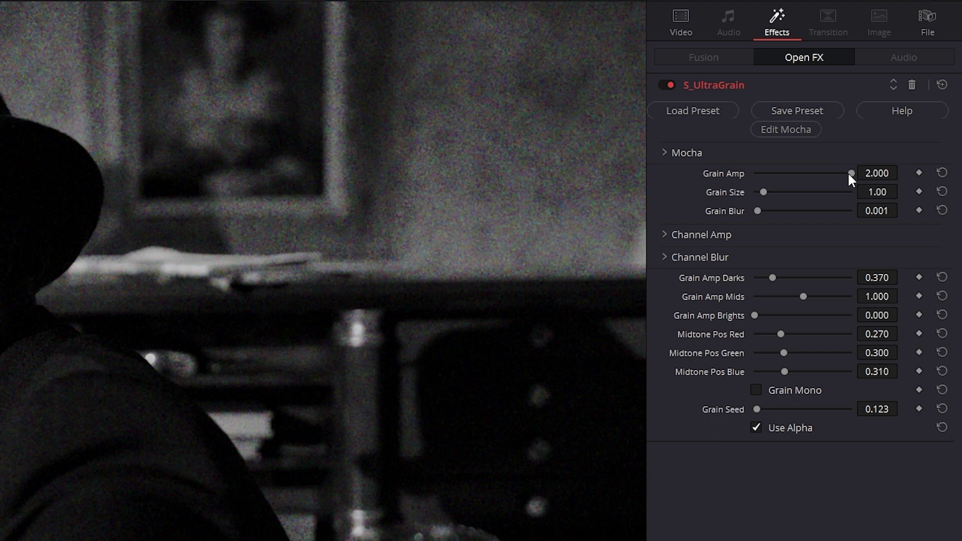
drag(757, 211, 761, 211)
click(942, 211)
click(942, 172)
drag(761, 190, 780, 192)
click(942, 192)
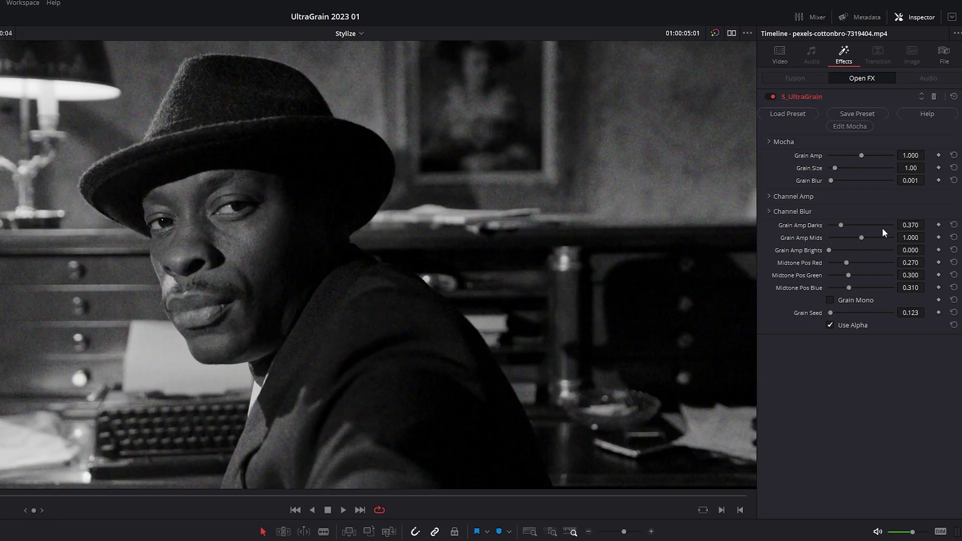
Enable Grain Mono on the black-and-white clip with Grain Amp at 1.194, and play it back
drag(861, 156, 897, 155)
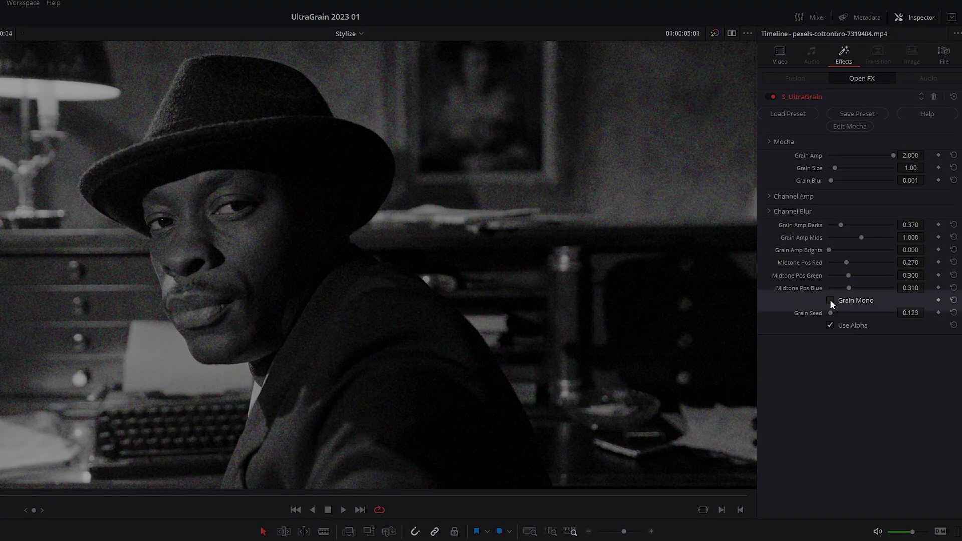
click(830, 300)
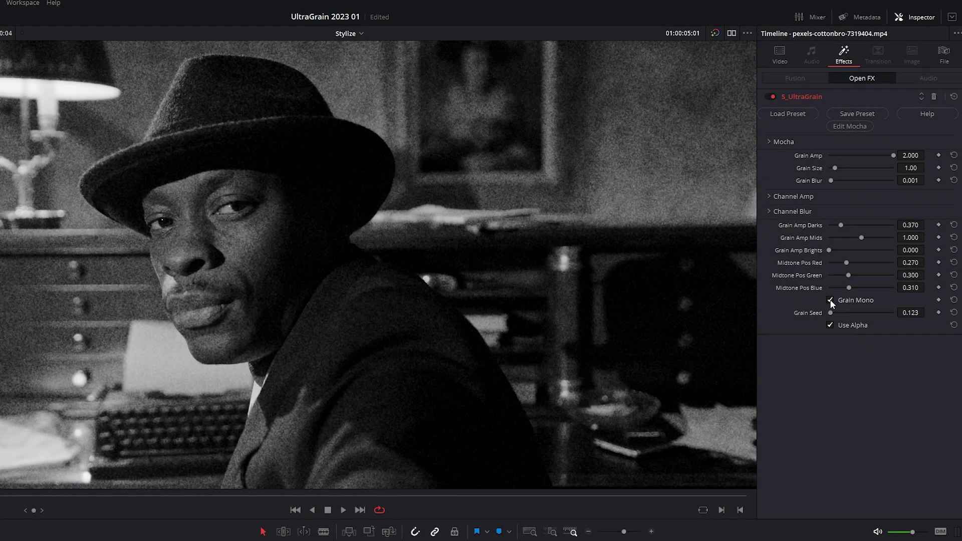
drag(893, 155, 866, 155)
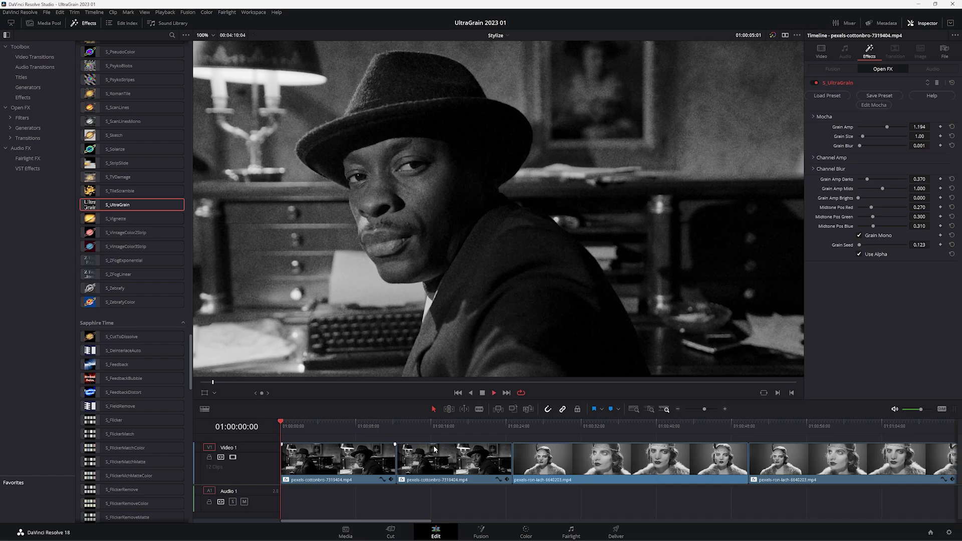
key(space)
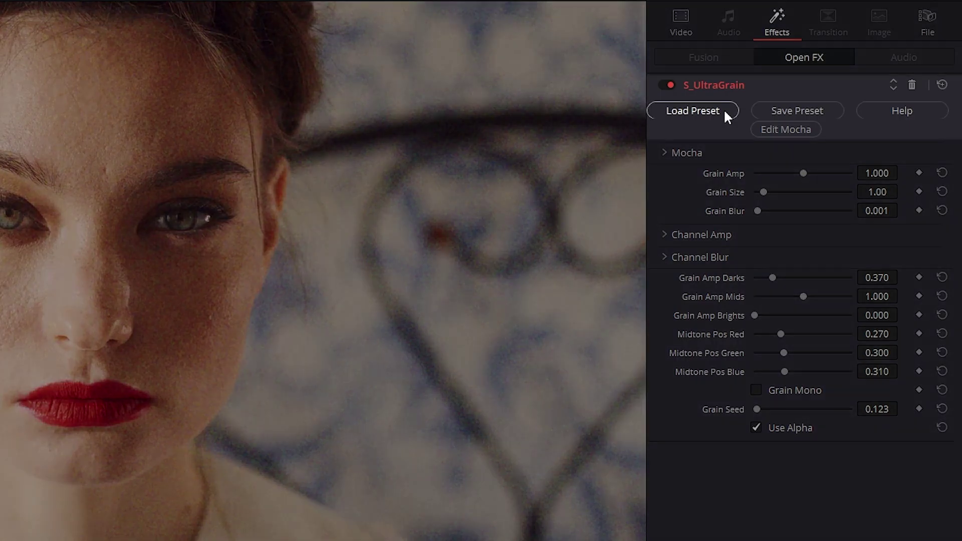
Open the S_UltraGrain preset browser for the colour portrait clip and view the preview at 100%, centred on the face
click(692, 111)
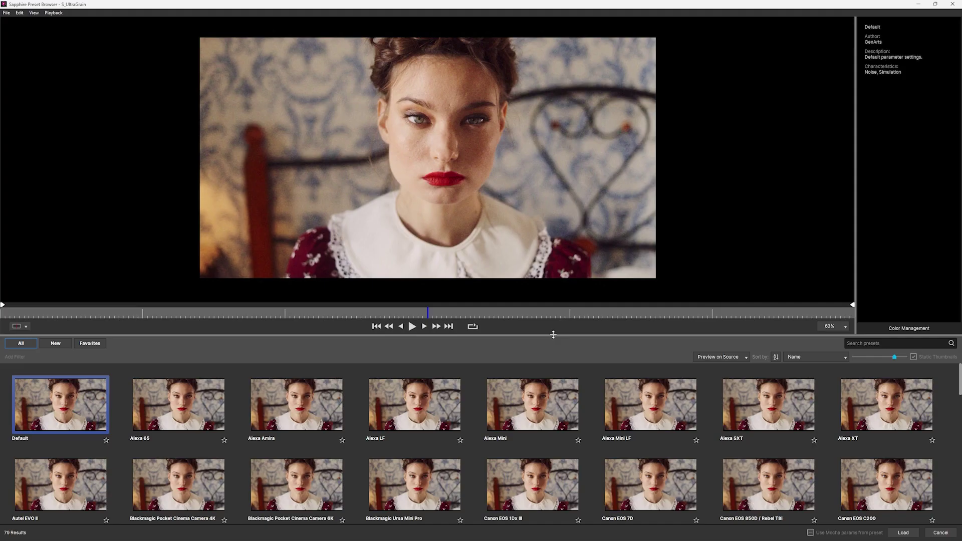
click(832, 327)
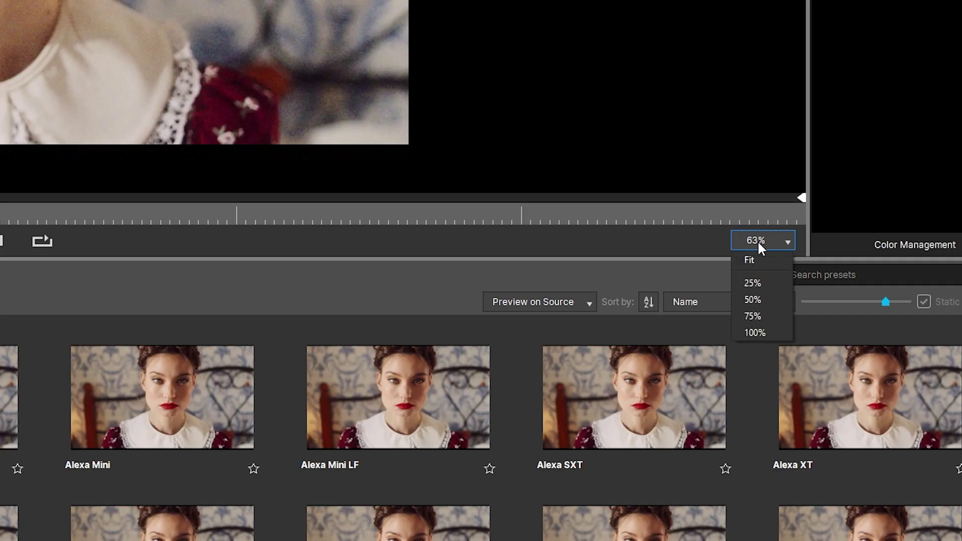
click(839, 371)
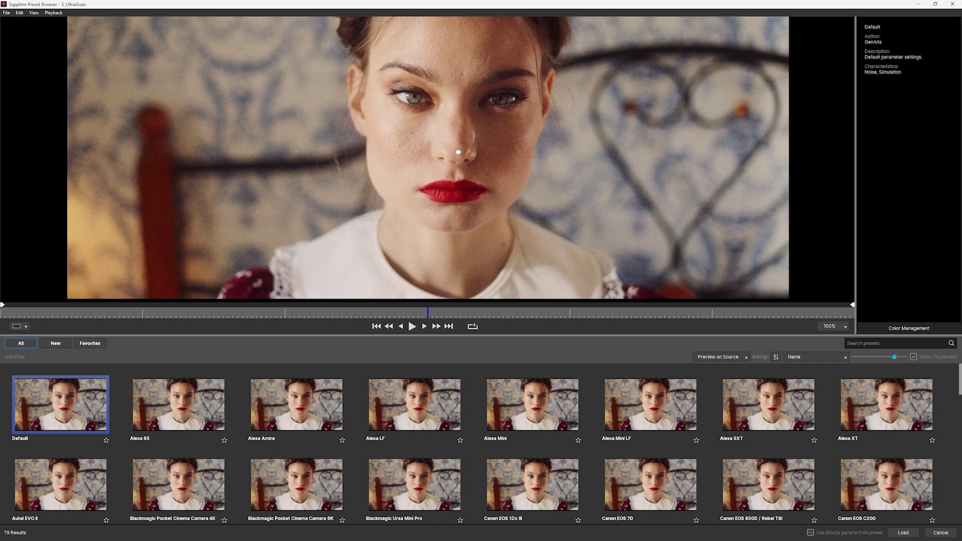
drag(458, 151, 417, 181)
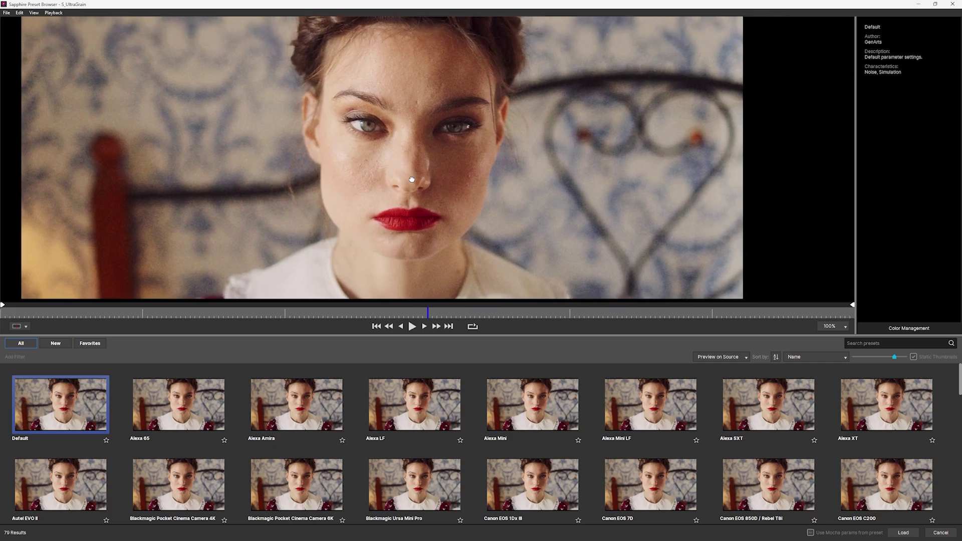
mouse_move(960, 373)
mouse_down()
mouse_move(951, 490)
mouse_move(958, 371)
mouse_up()
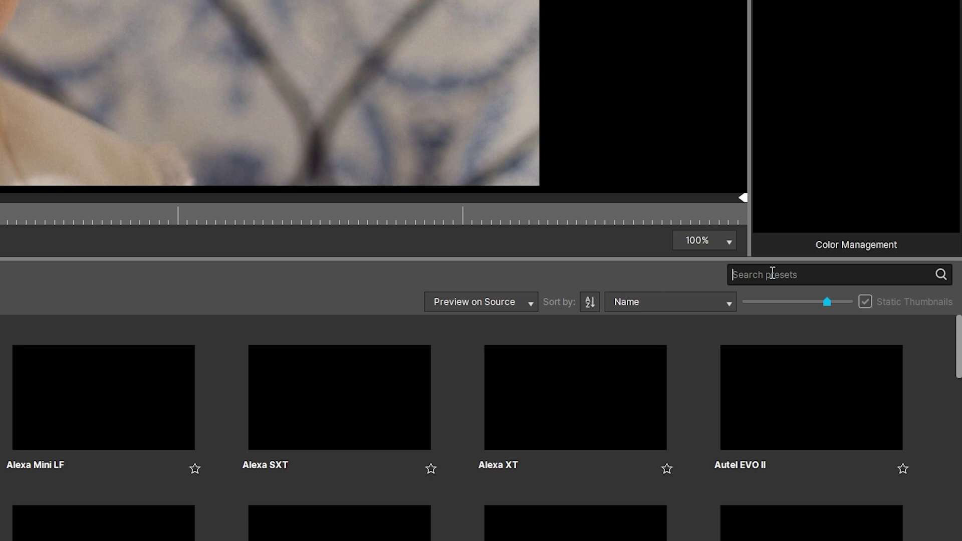
Search the presets for "blackmagi" and compare the Blackmagic Pocket Cinema Camera 4K, 6K and Ursa Mini Pro grain
click(772, 272)
text(blackmag)
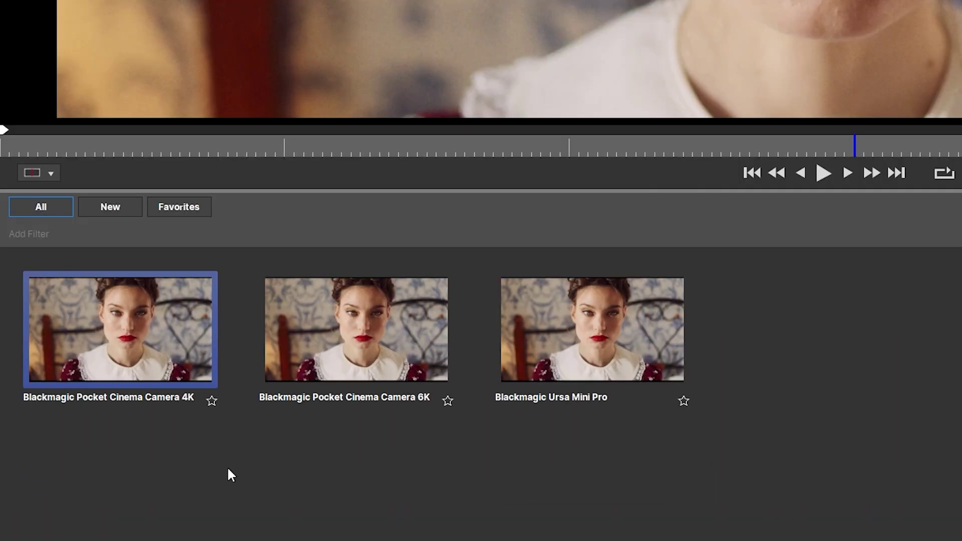
click(359, 326)
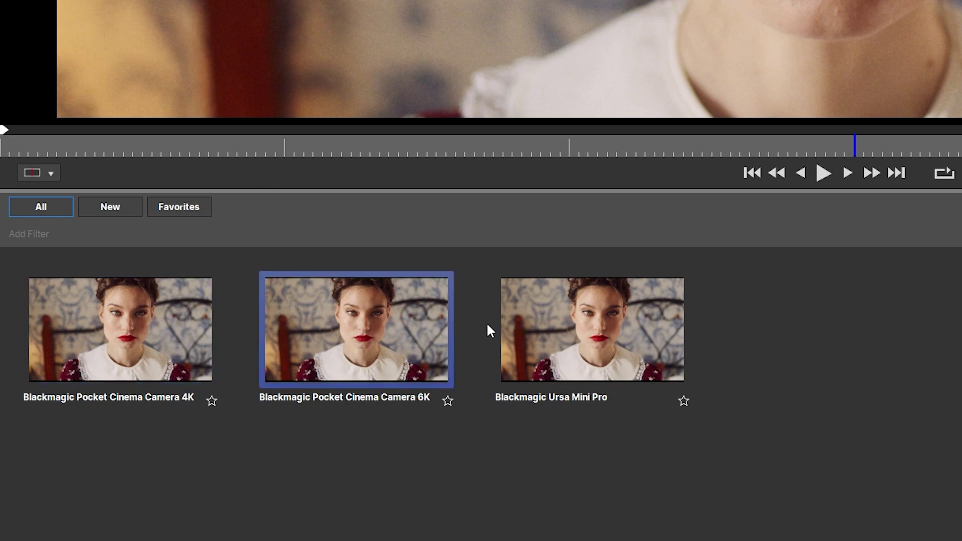
click(587, 314)
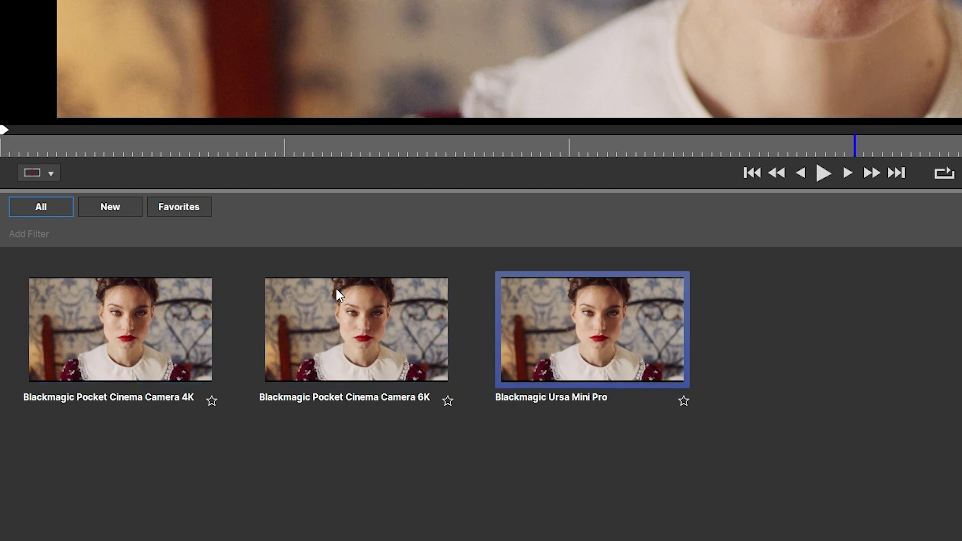
click(355, 323)
click(527, 320)
key(Left)
key(Left)
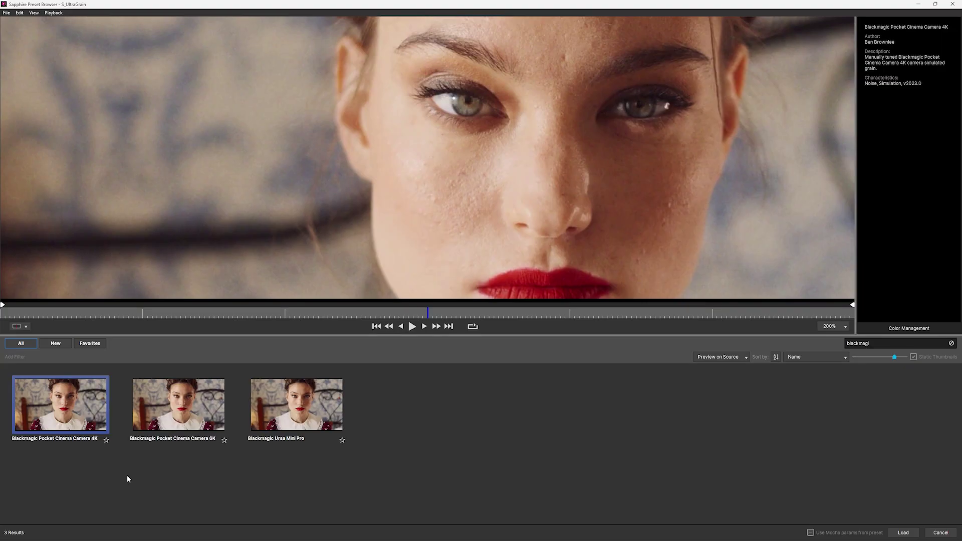
click(185, 406)
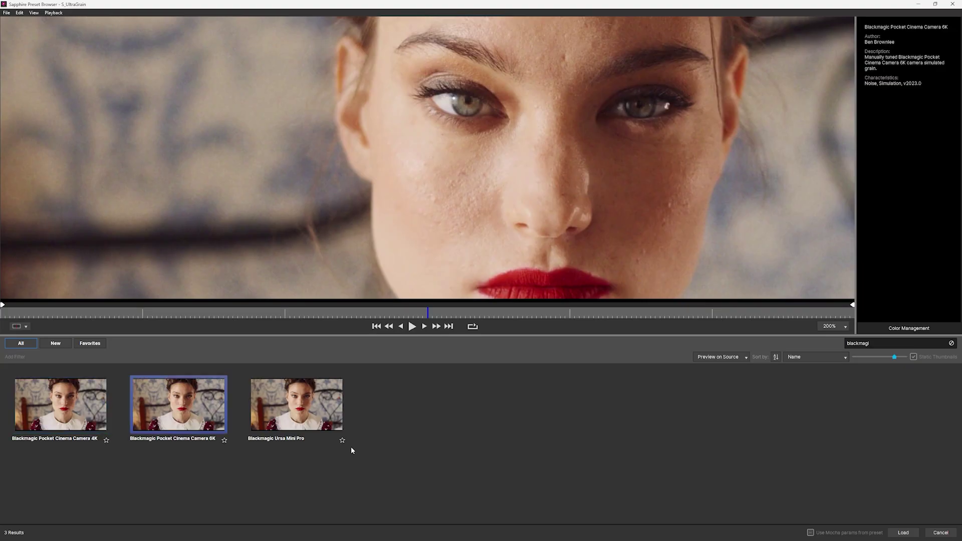
click(315, 396)
Clear the preset search and preview the Kodak 16mm, 35mm and Super 8 film grain presets
click(950, 343)
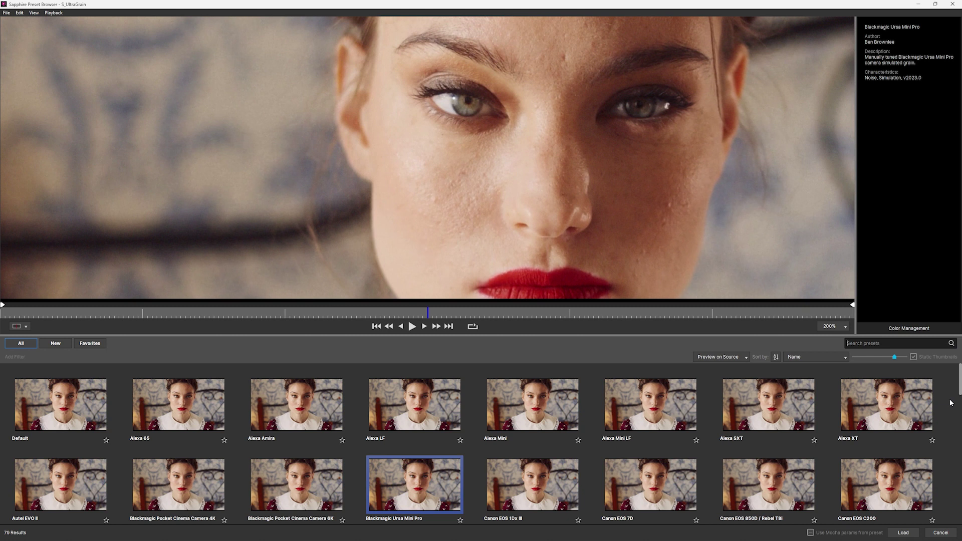
scroll(950, 403, down, 4)
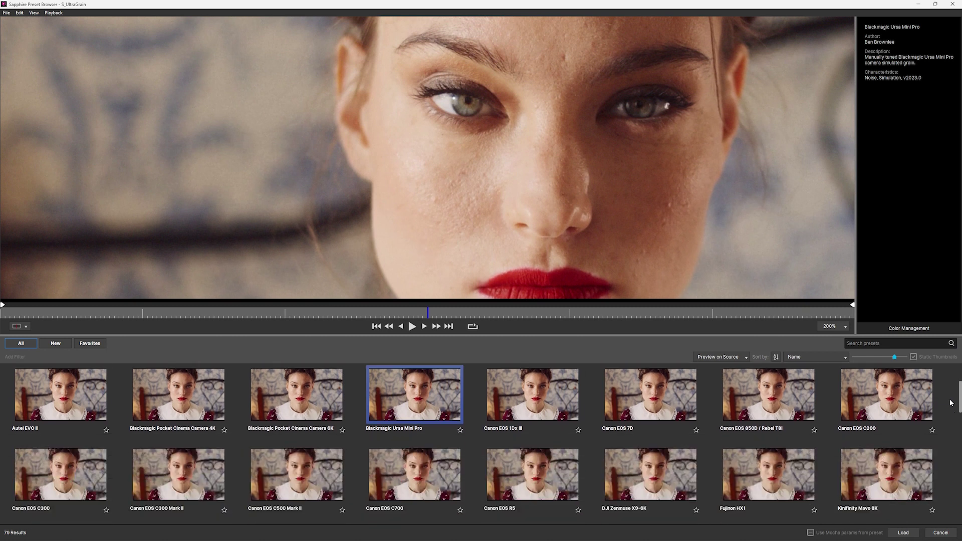
scroll(950, 402, down, 1)
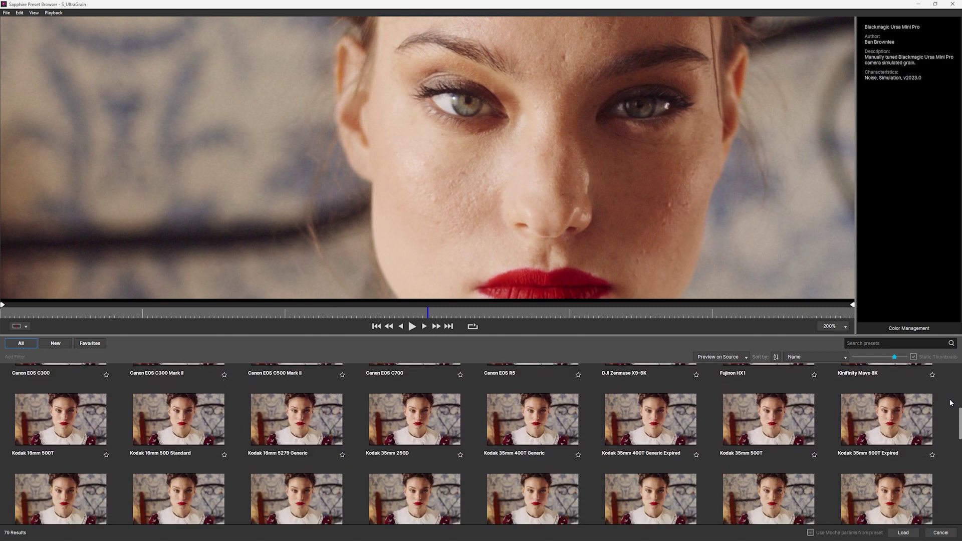
click(177, 426)
click(279, 433)
click(650, 425)
click(743, 435)
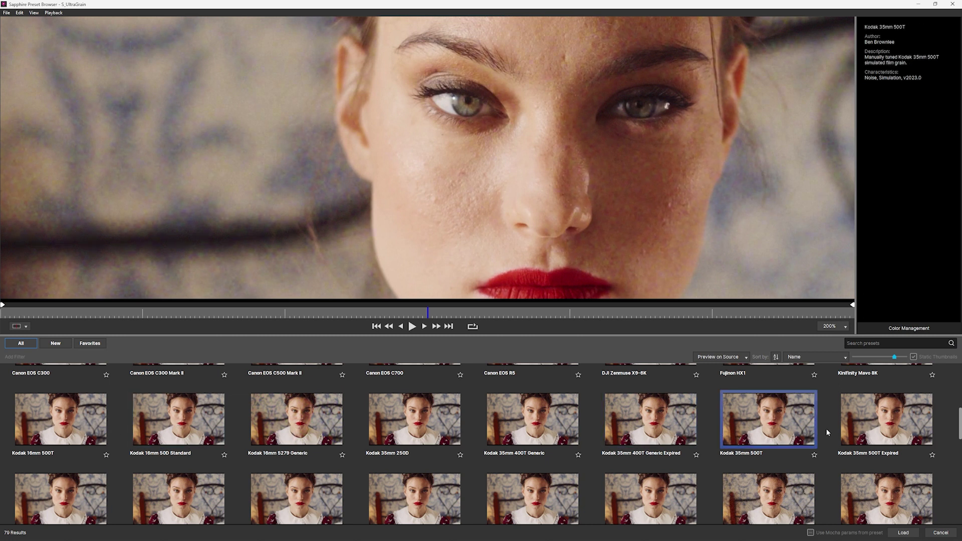
click(667, 427)
click(799, 430)
Search the presets for "mono" and preview the Mono grain presets one after another
click(869, 342)
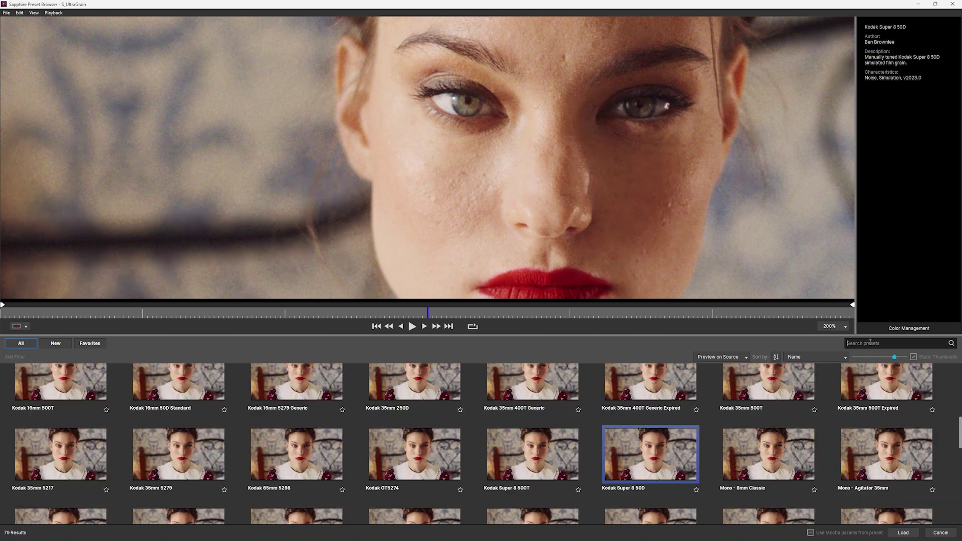
text(mono)
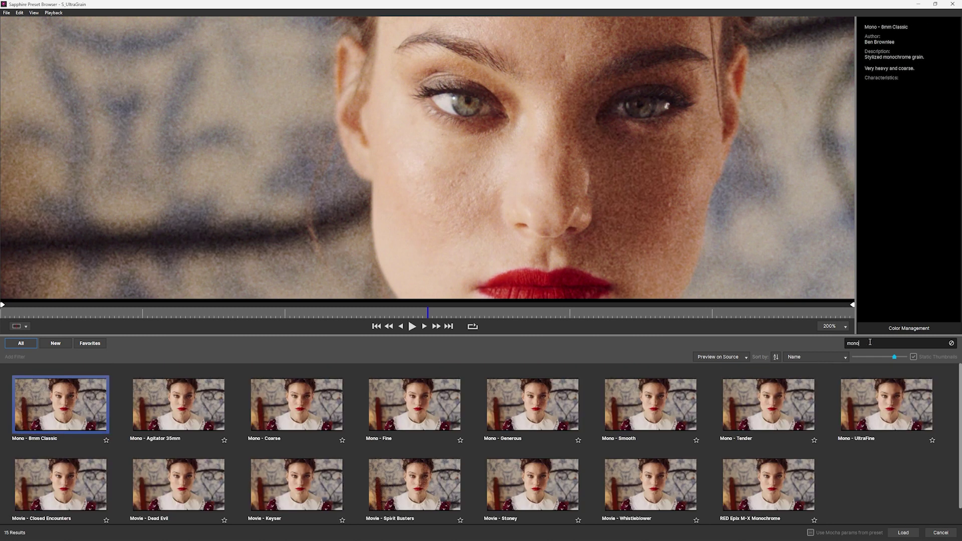
key(Right)
key(Right)
key(Right)
key(Right)
key(Right)
key(Right)
key(Right)
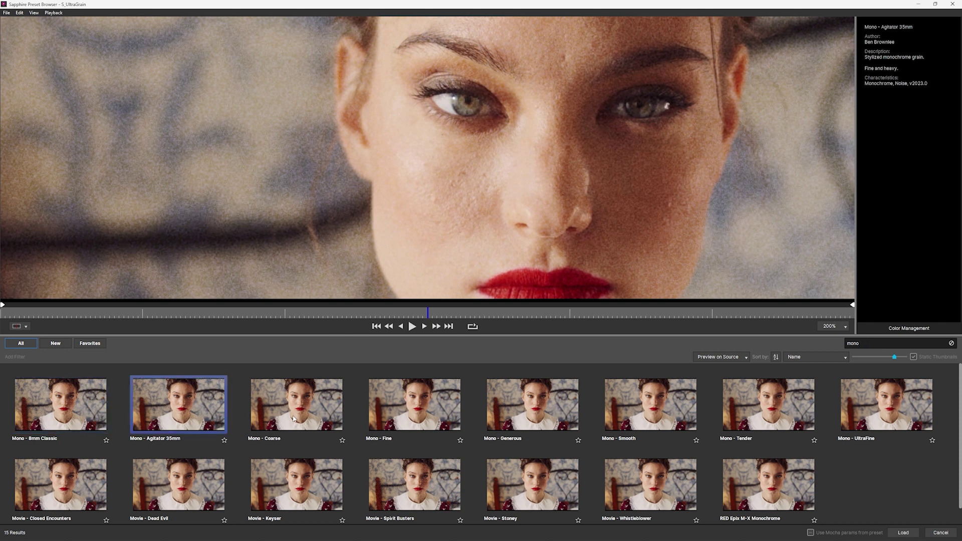
Compare the Movie grain presets, including Closed Encounters, Dead Evil, Keyser, Spirit Busters and Whistleblower
click(69, 473)
click(185, 486)
click(414, 484)
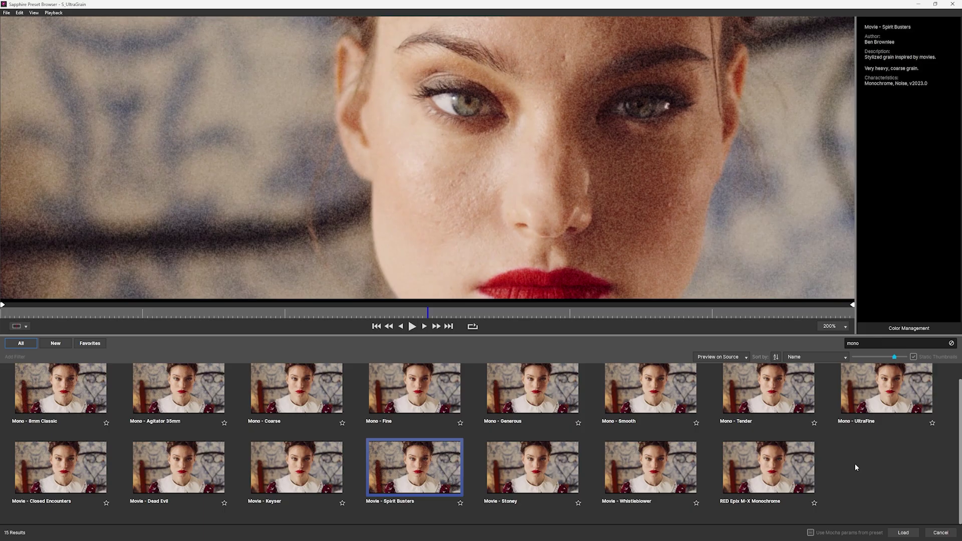
click(618, 464)
click(413, 466)
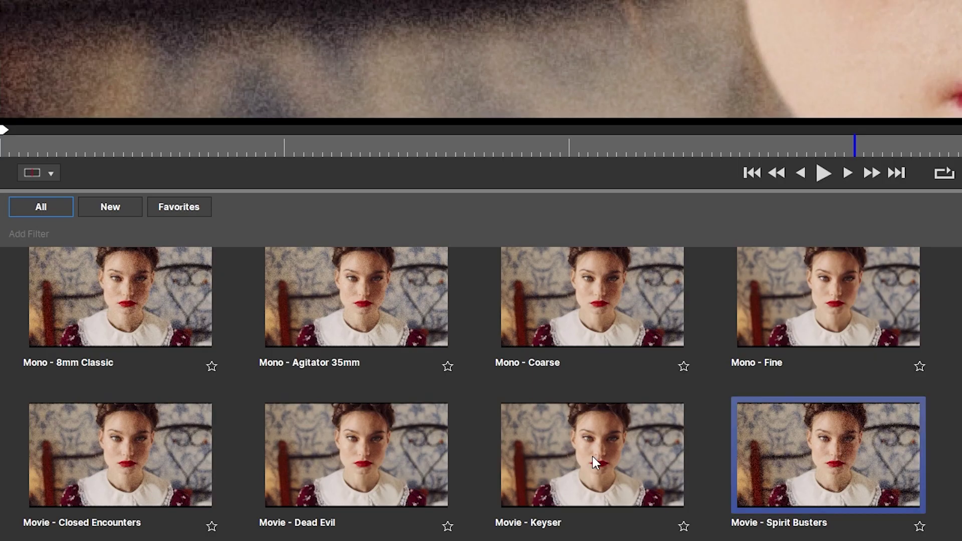
click(592, 456)
click(365, 455)
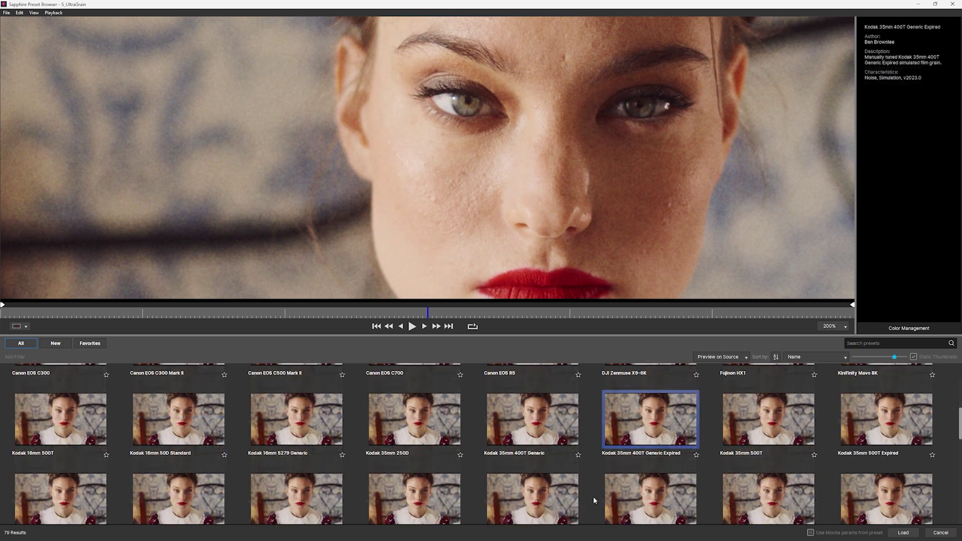
Load the Kodak 35mm 400T Generic Expired preset onto the portrait clip and set Grain Amp to 1.178
scroll(593, 497, down, 1)
scroll(593, 497, up, 2)
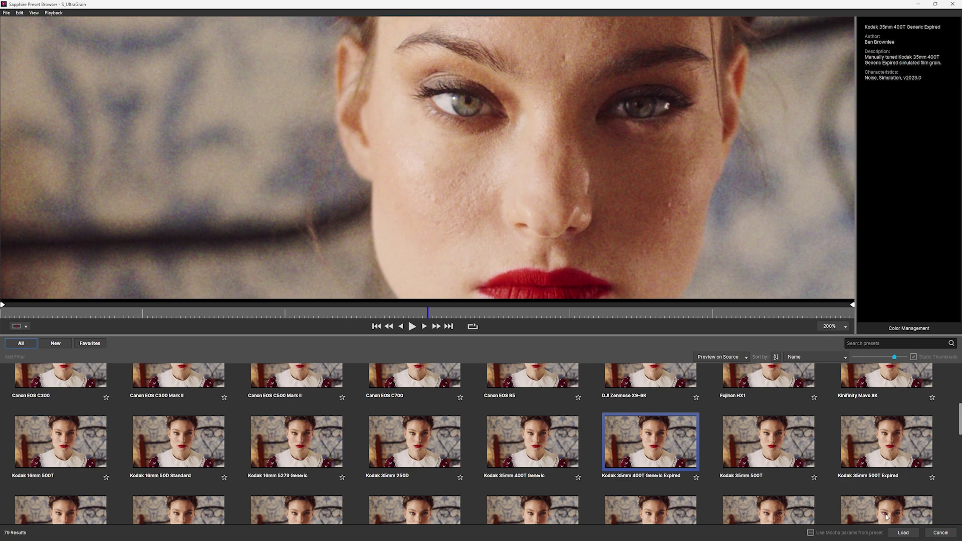
click(903, 533)
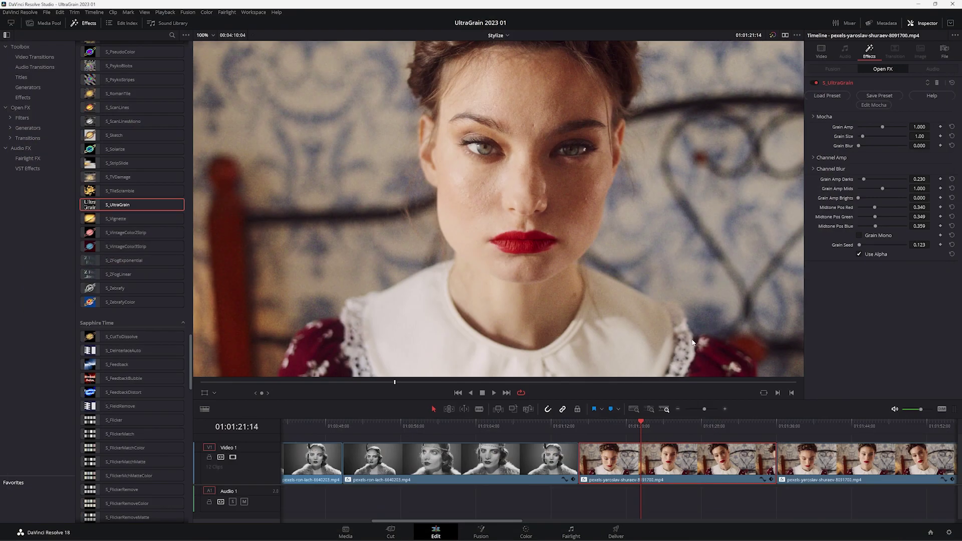
drag(869, 128, 867, 157)
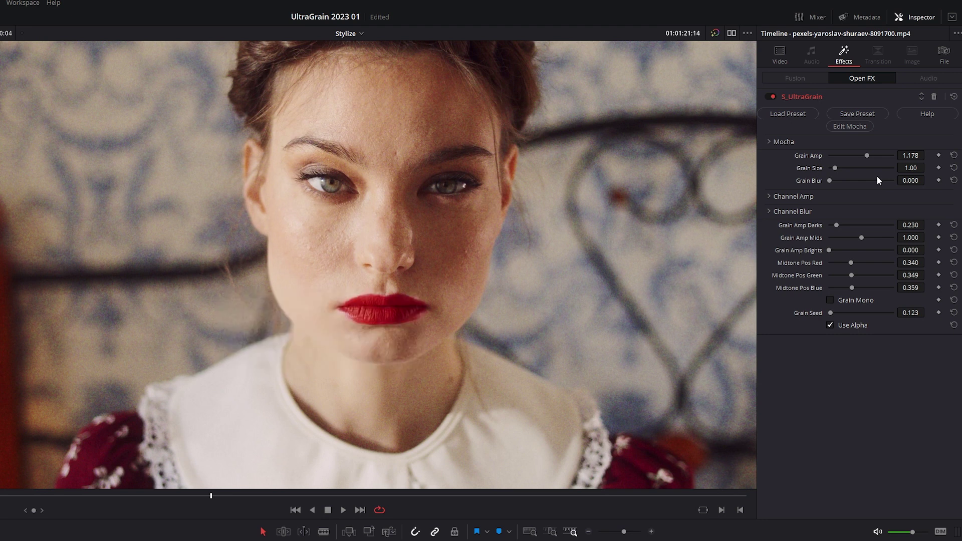
key(space)
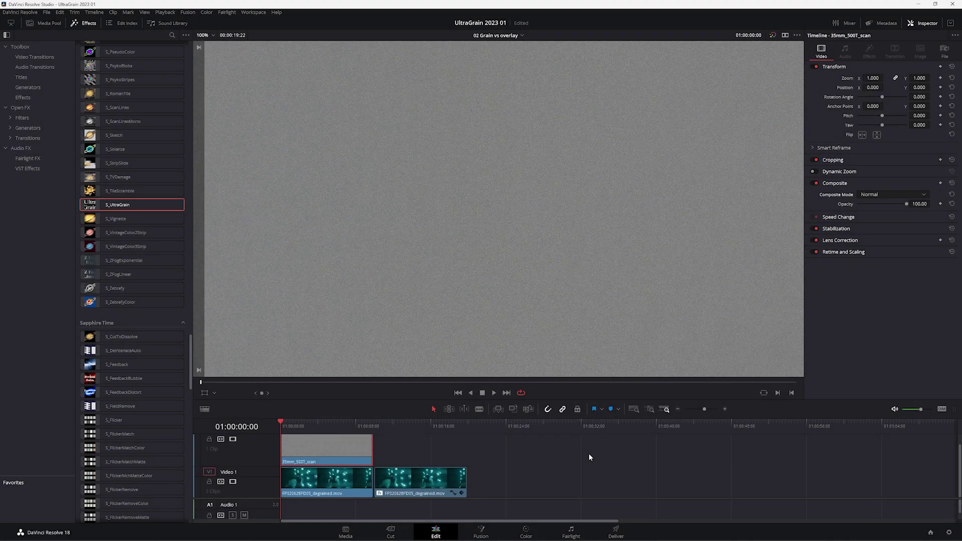
Set the composite mode of the 35mm_500T_scan clip to Overlay and save the project
key(ctrl+s)
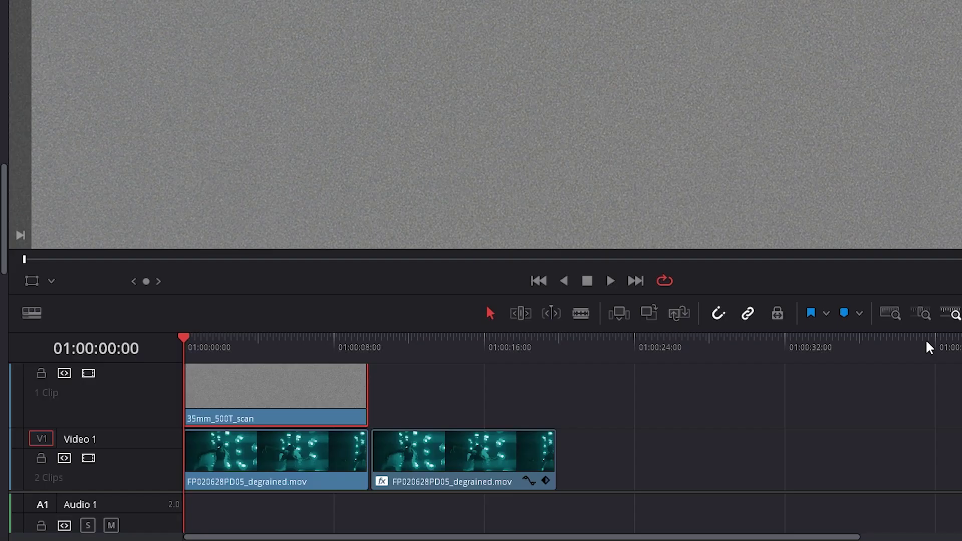
click(610, 281)
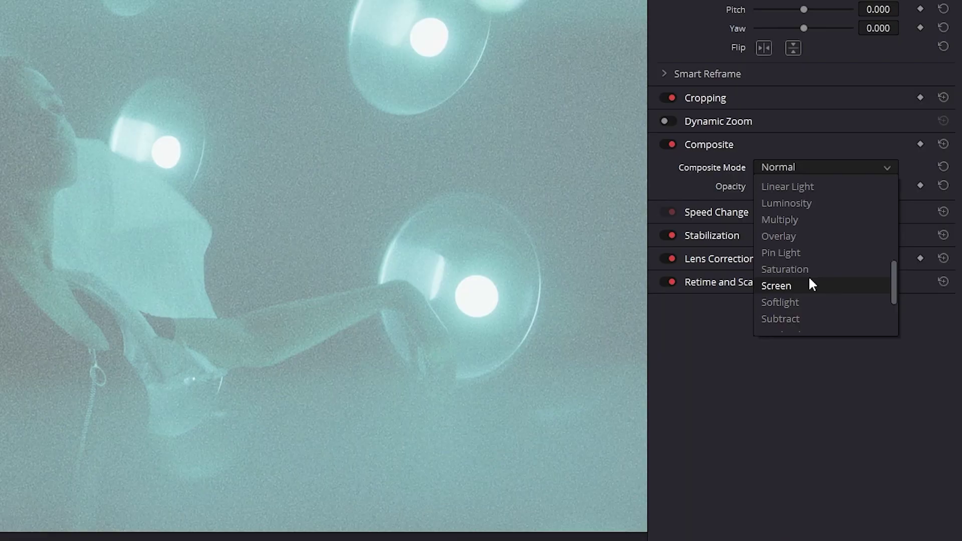
scroll(811, 284, down, 1)
scroll(801, 290, up, 2)
click(798, 287)
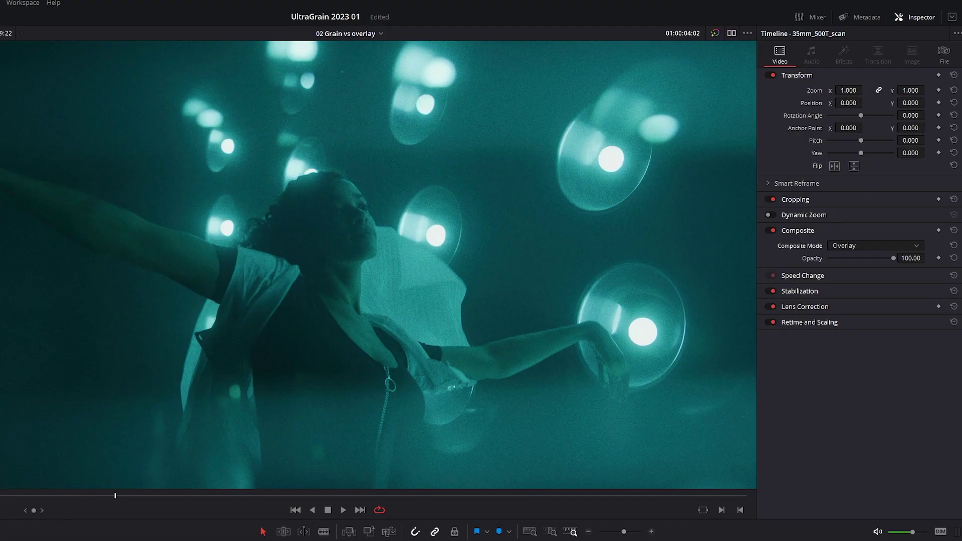
key(ctrl+s)
key(Home)
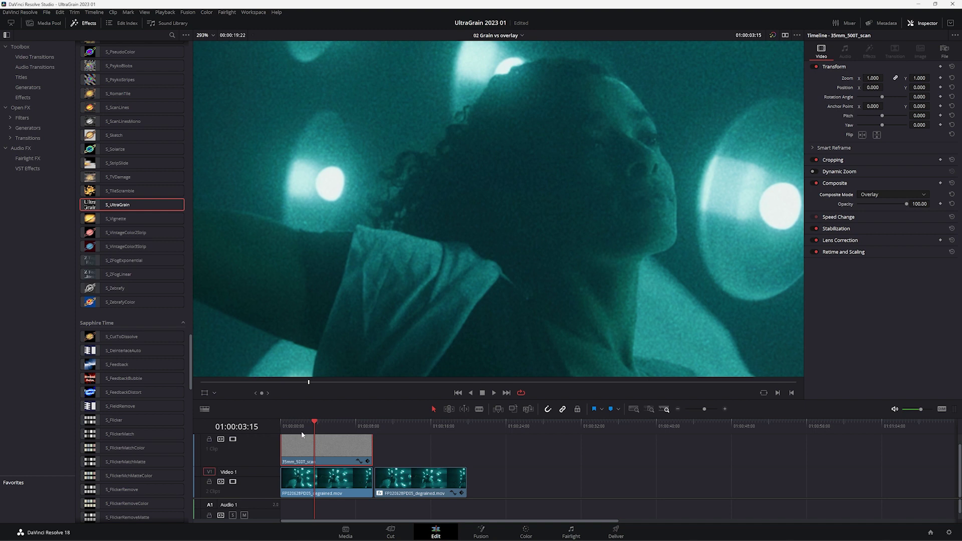
Open the S_UltraGrain preset browser for the second FP020628PD05_degrained.mov clip and search for "500t"
drag(314, 421, 332, 422)
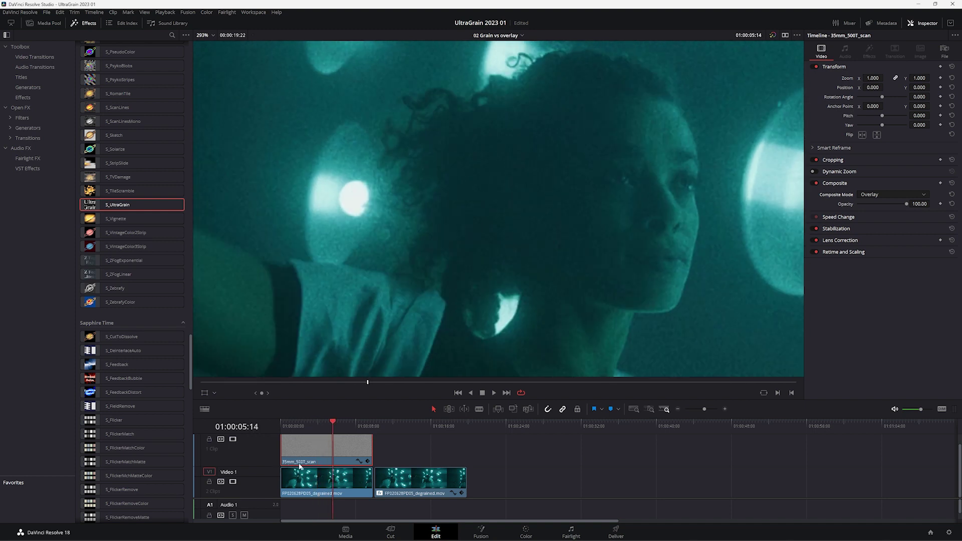
click(407, 422)
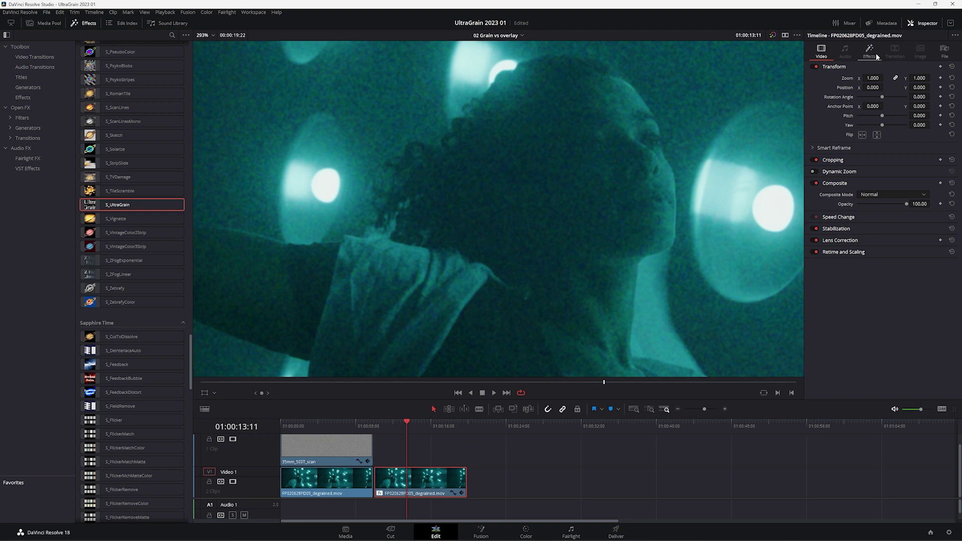
click(870, 52)
click(838, 100)
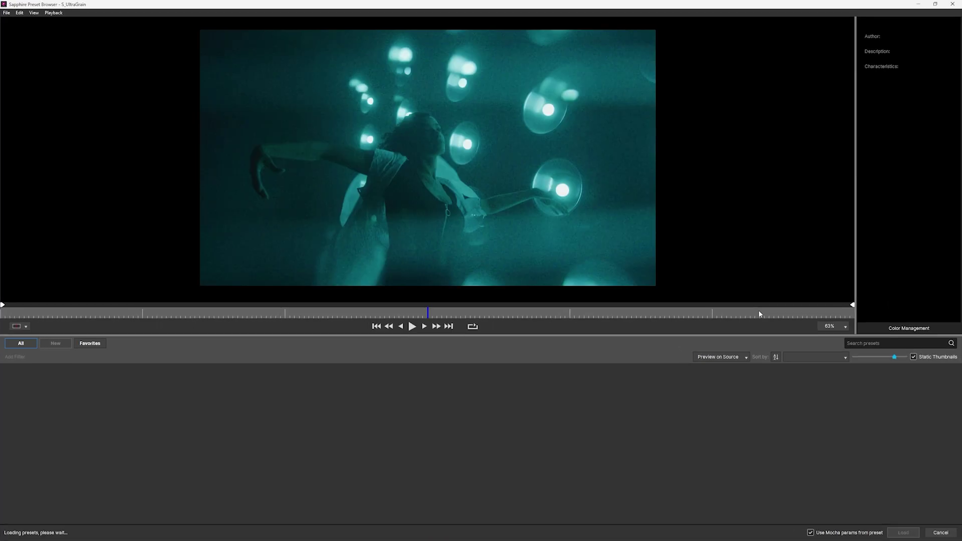
click(873, 343)
text(500)
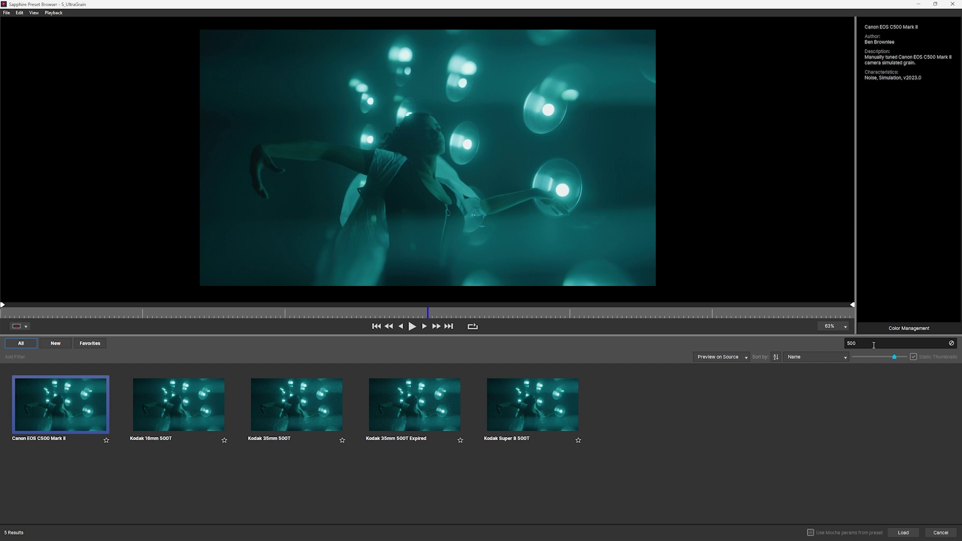
text(t)
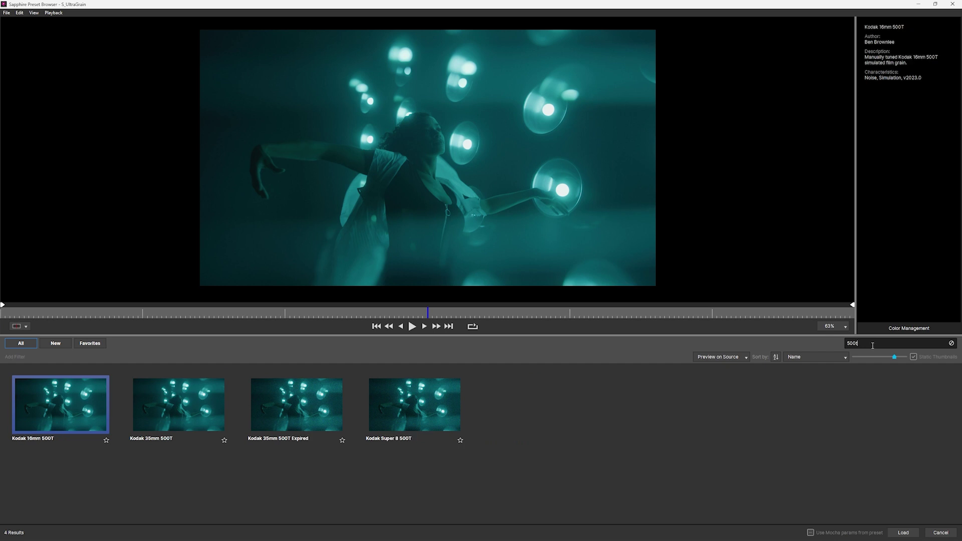
Compare the Kodak 500T presets and load Kodak 35mm 500T onto the clip
click(146, 404)
click(288, 405)
click(195, 408)
click(38, 404)
click(173, 406)
click(283, 409)
click(163, 407)
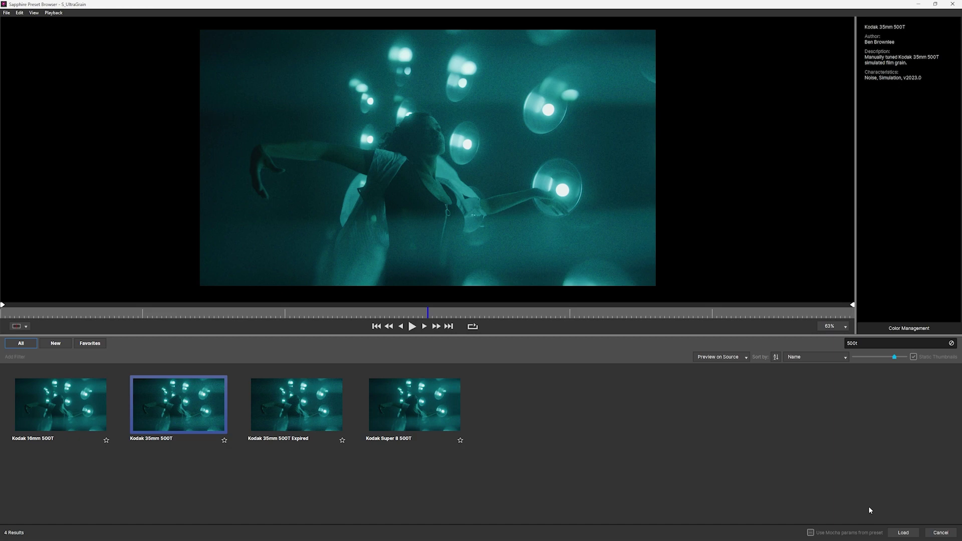
click(903, 533)
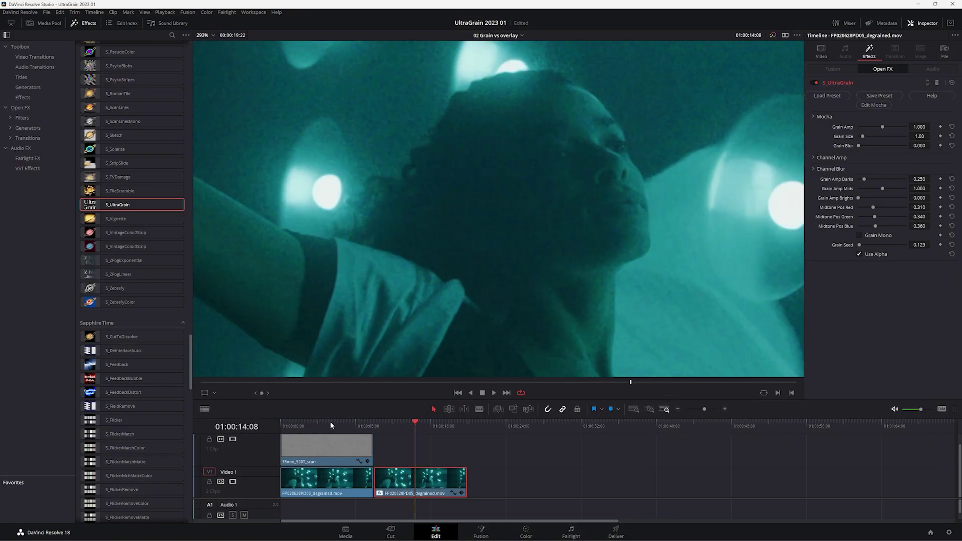
Turn on Grain Mono for S_UltraGrain and compare the second clip's grain with the overlay clip
click(332, 424)
click(428, 424)
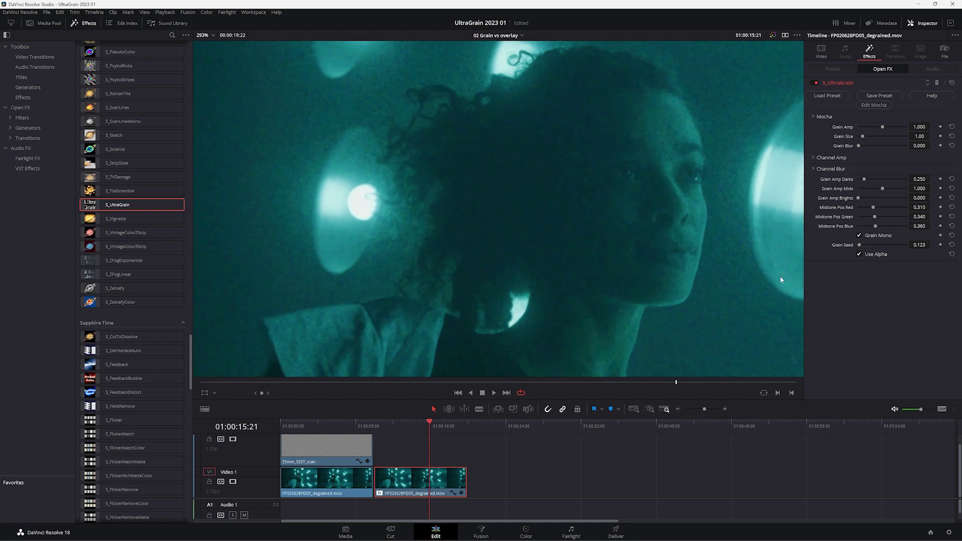
click(334, 425)
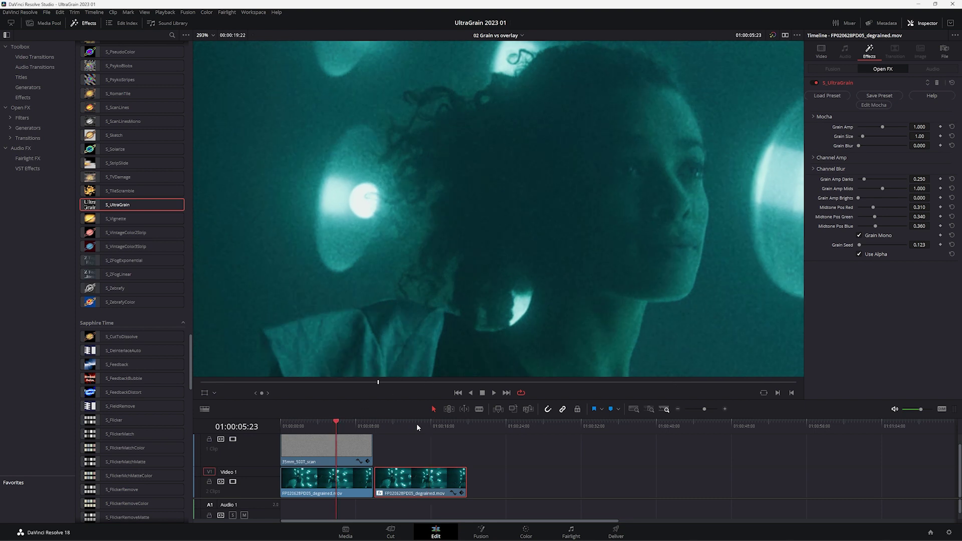
click(411, 429)
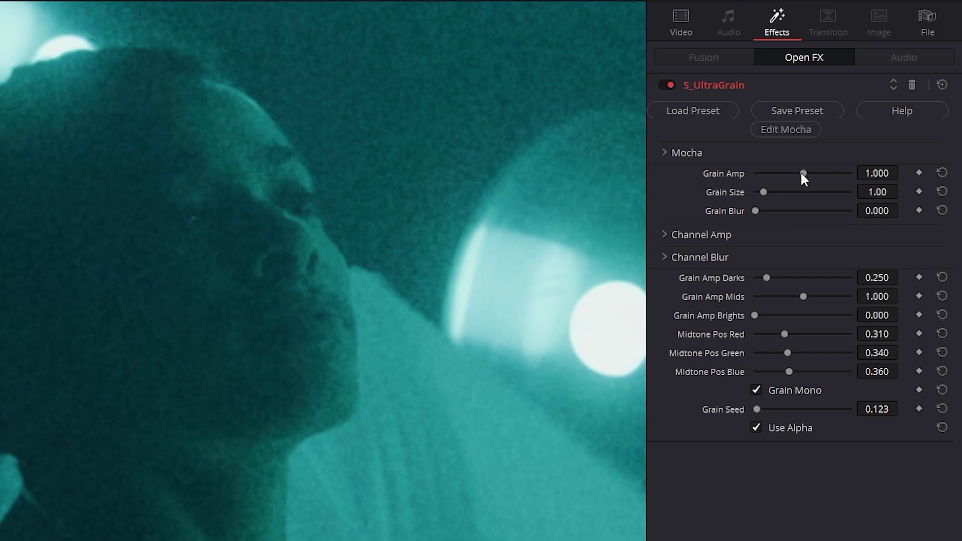
Set Grain Amp to 0.605 and Grain Size to 0.85, and compare with the overlay clip
mouse_move(802, 174)
mouse_down()
mouse_move(773, 173)
mouse_move(783, 173)
mouse_up()
drag(884, 192, 902, 192)
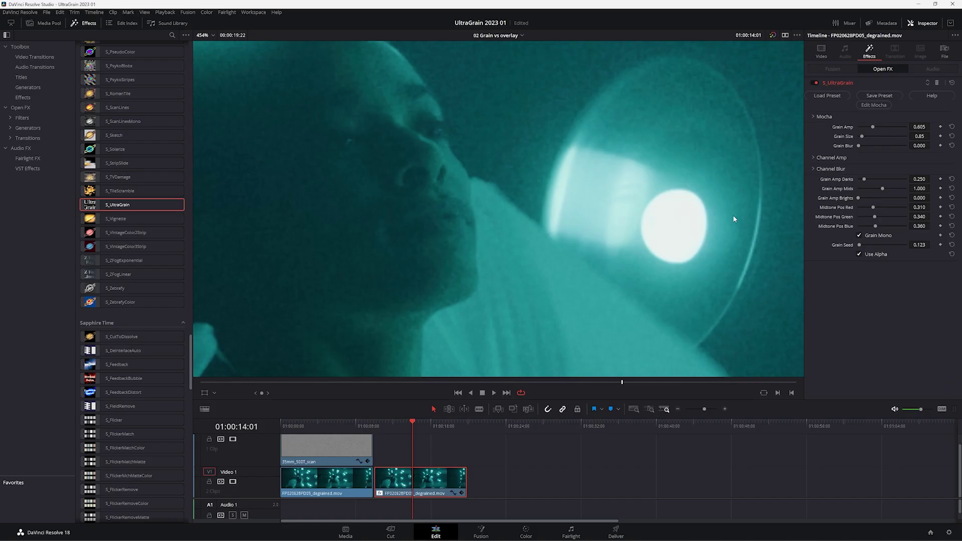
click(345, 422)
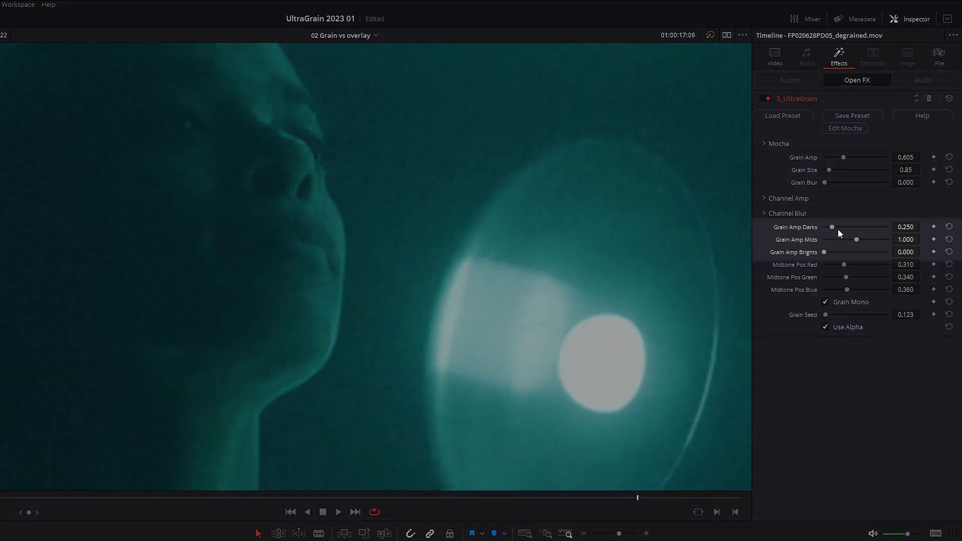
Set Grain Amp Darks to 0.248, Grain Amp Brights to 0.279 and Grain Size to 1.00
mouse_move(831, 227)
mouse_down()
mouse_move(873, 233)
mouse_move(831, 227)
mouse_up()
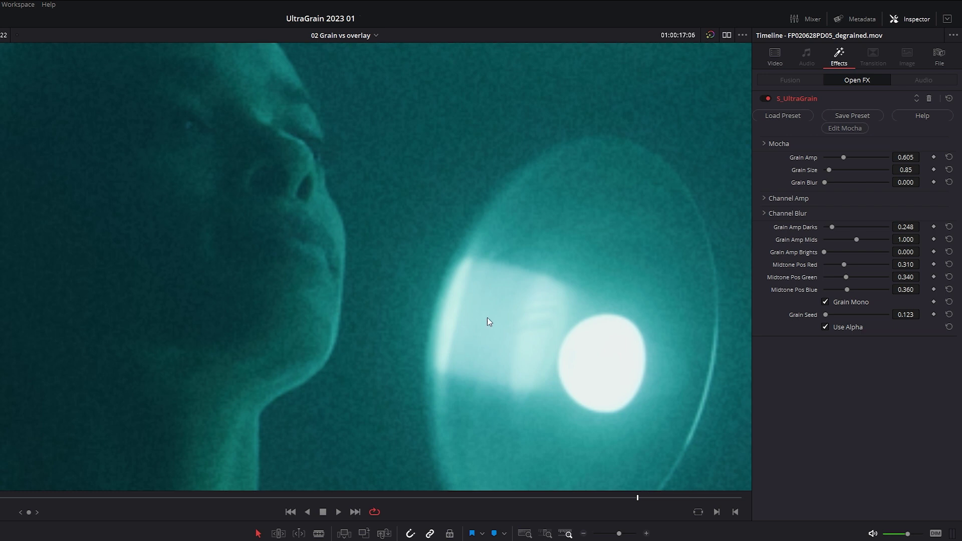
drag(825, 252, 831, 252)
drag(828, 252, 909, 251)
click(845, 250)
drag(845, 249, 832, 250)
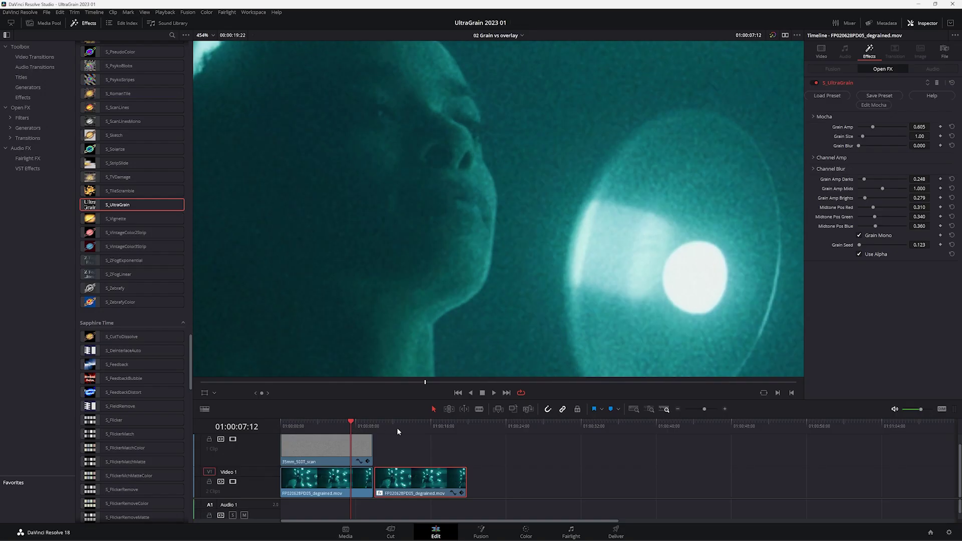
Play back the S_UltraGrain clip to examine the adjusted grain around the woman's face and the lamps
click(450, 425)
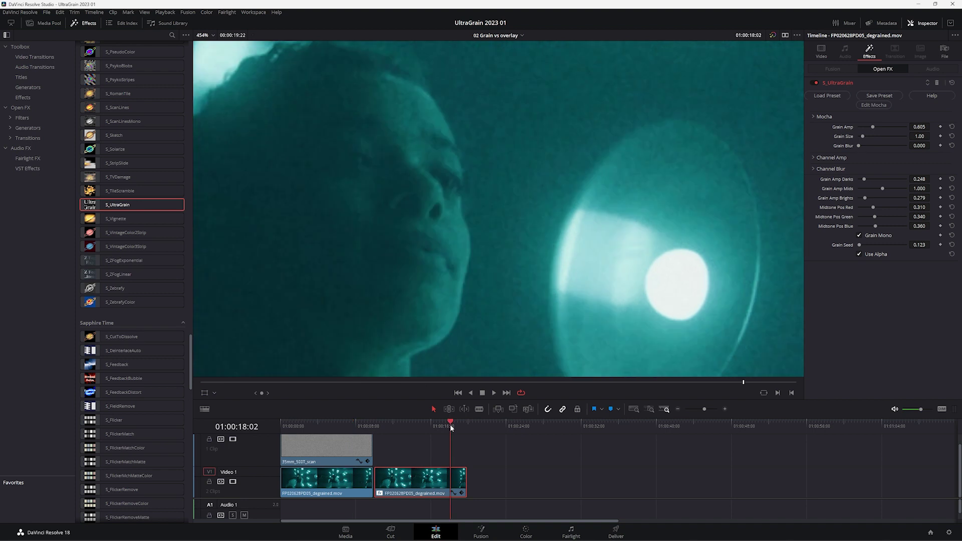
scroll(499, 185, down, 2)
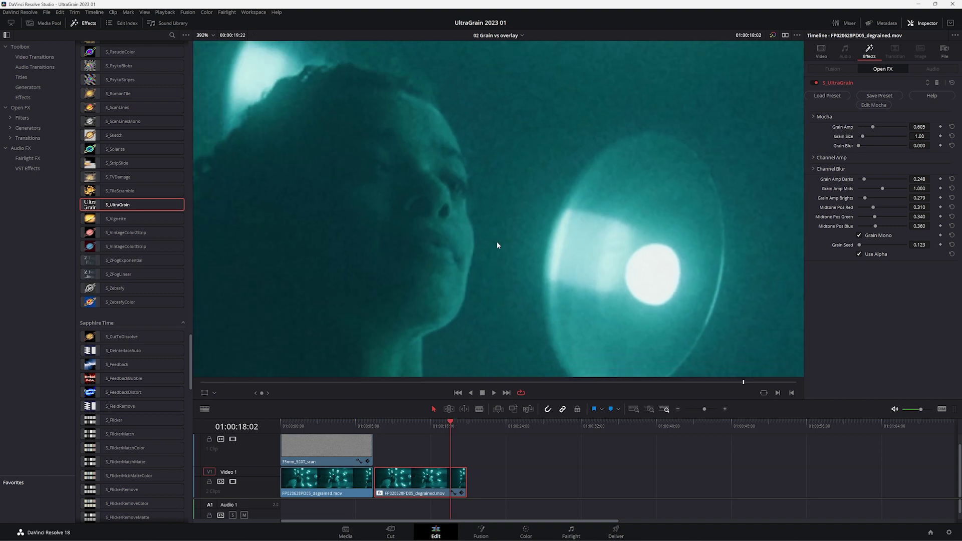
scroll(493, 244, down, 3)
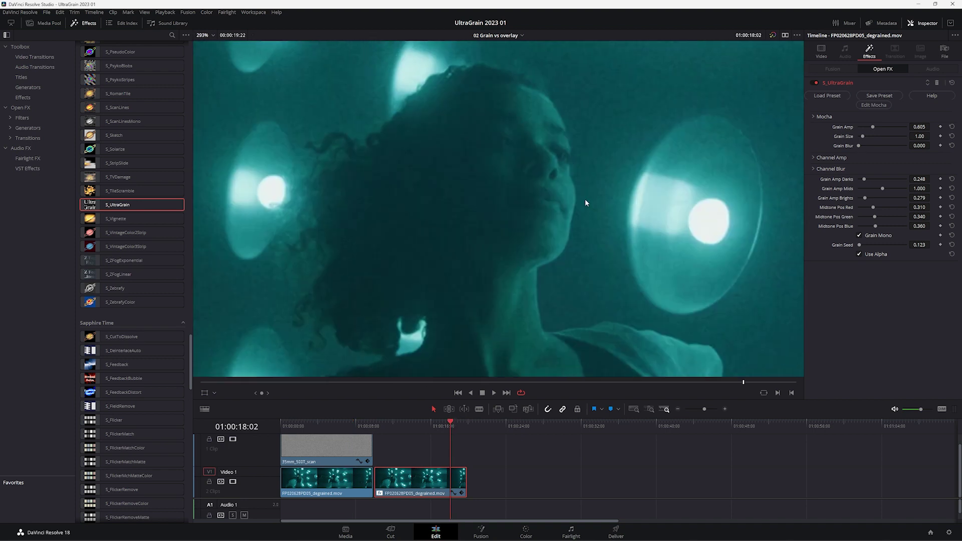
key(space)
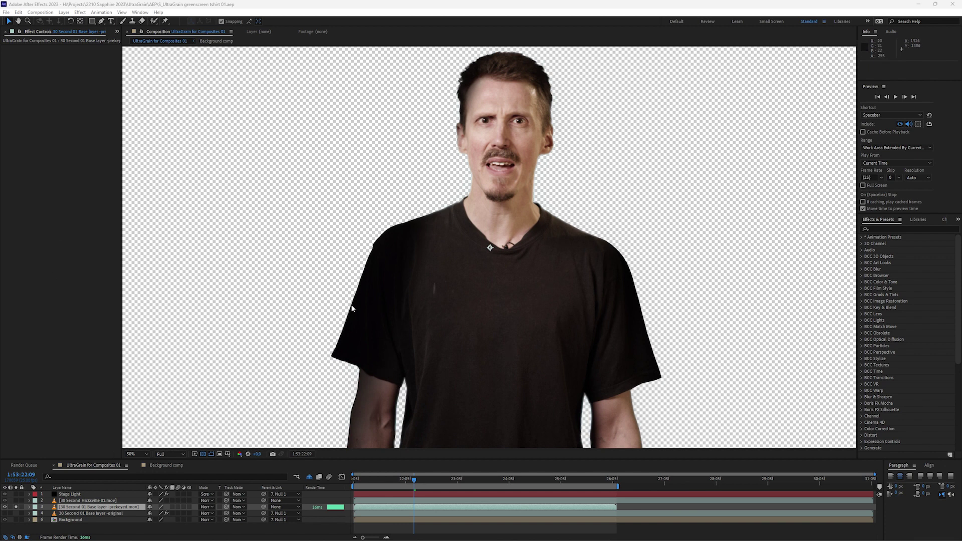
In After Effects, play back the prekeyed base layer and examine the native grain on the black shirt
click(106, 506)
scroll(425, 295, up, 4)
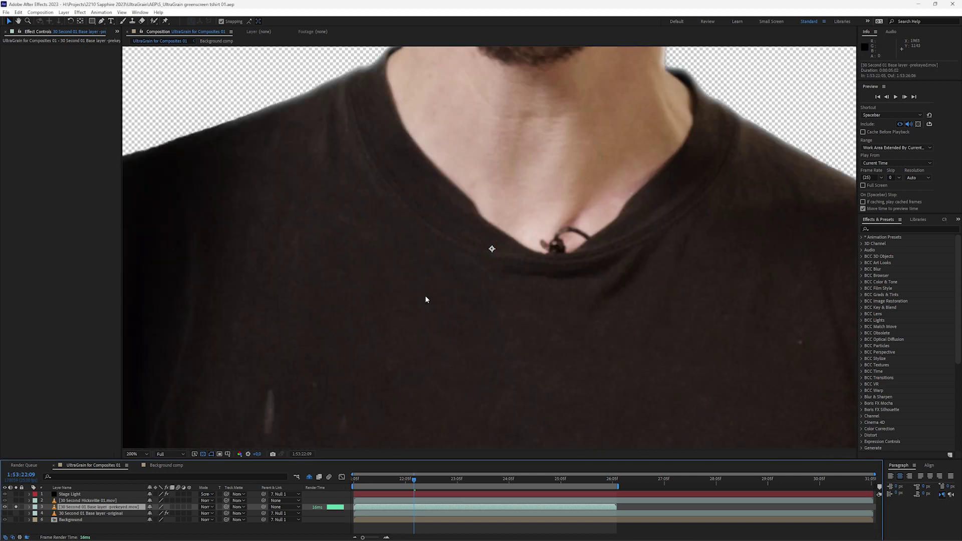
drag(497, 371, 526, 271)
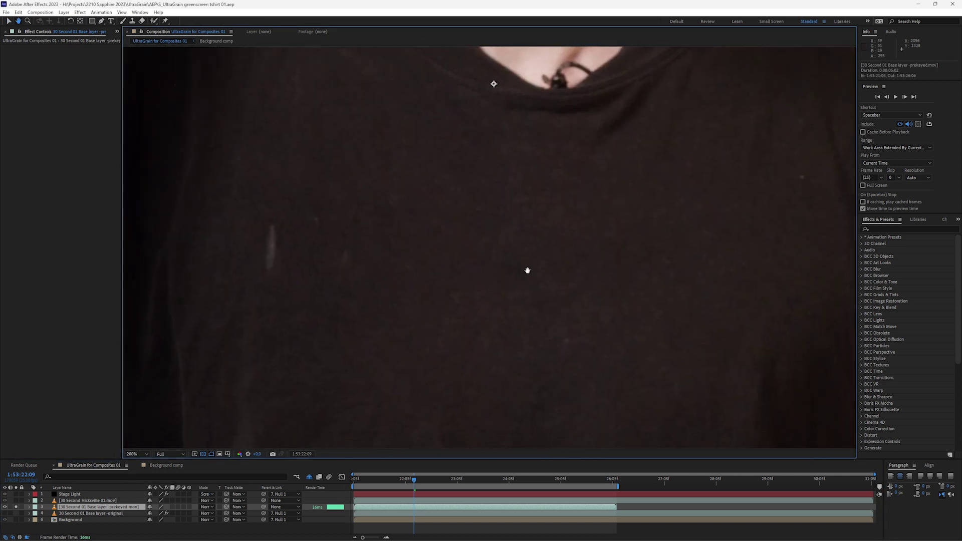
click(355, 479)
key(space)
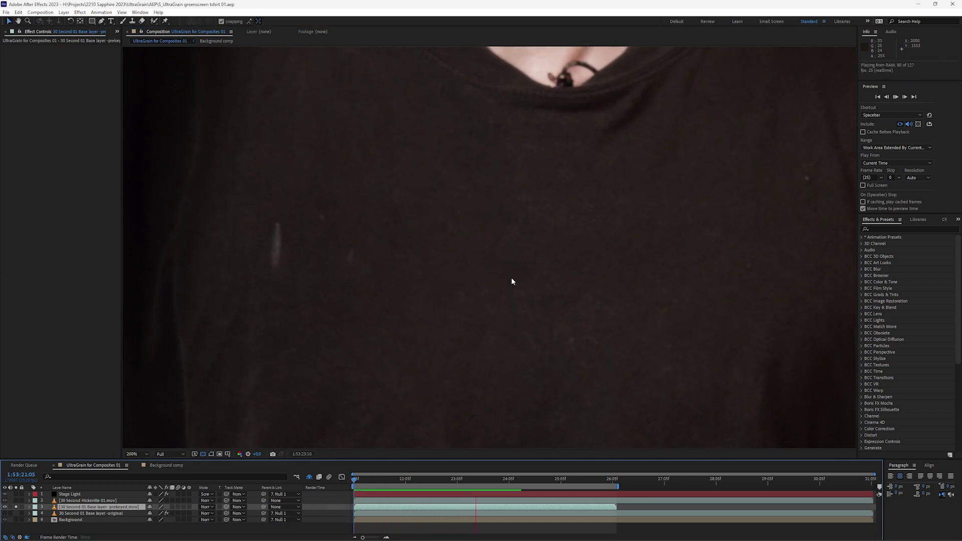
key(space)
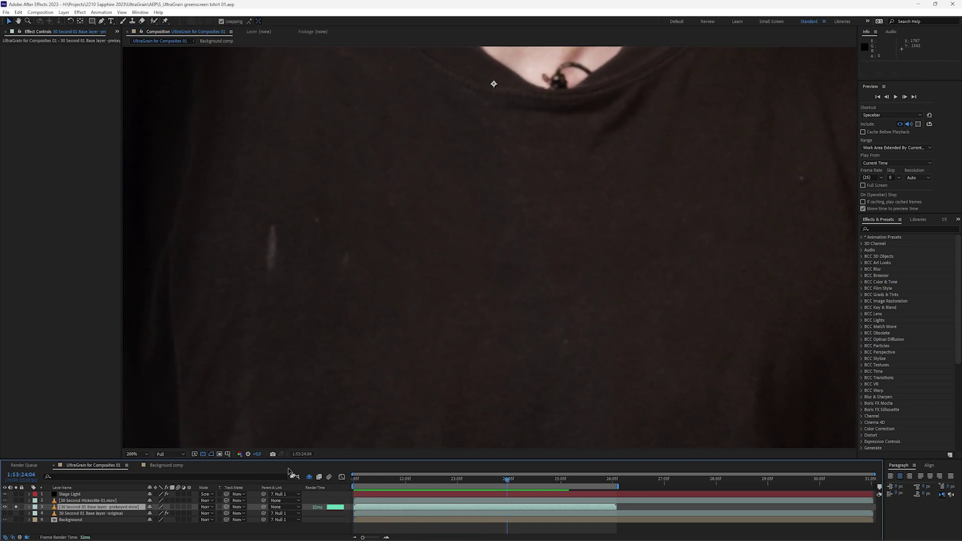
Display only the blue channel of the composition, and switch the channel view to red
click(240, 454)
click(265, 387)
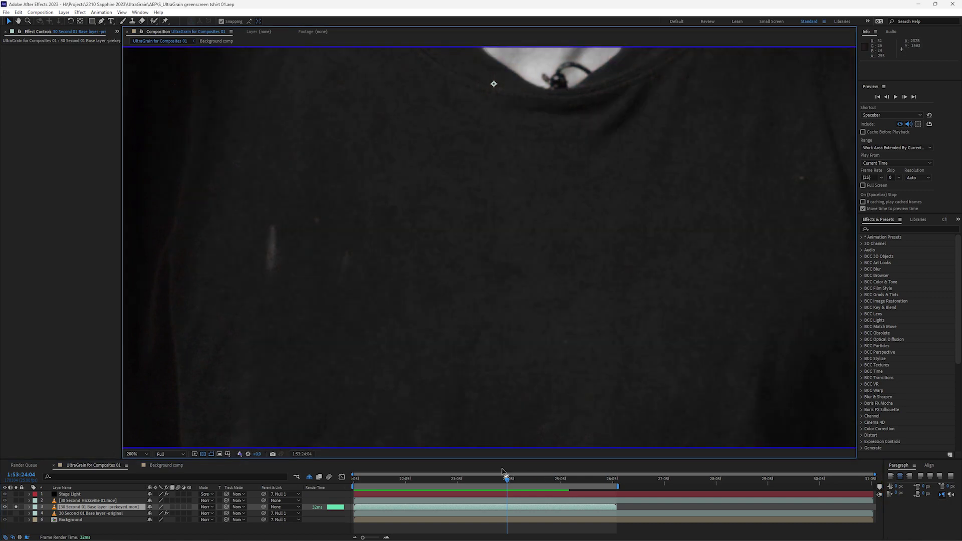
click(239, 455)
click(255, 369)
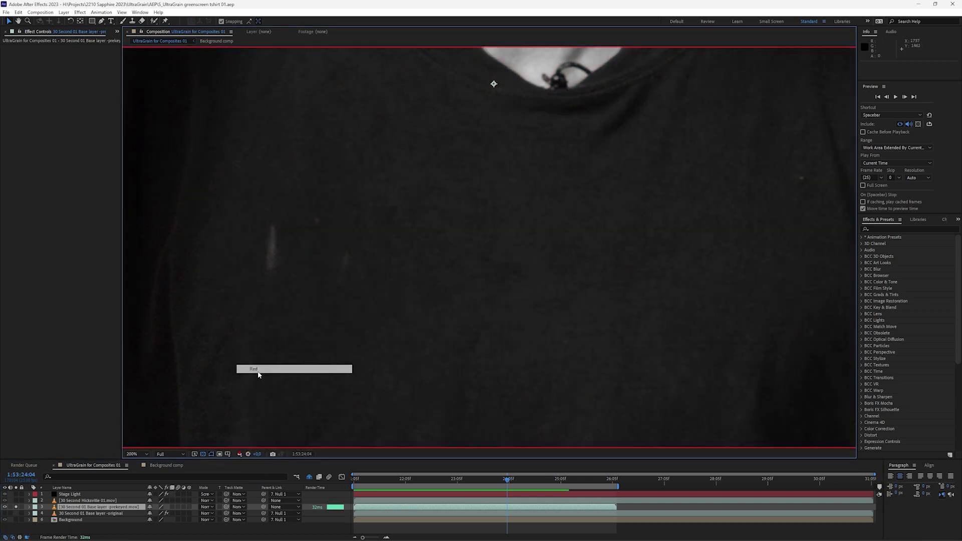
Step through frames of the prekeyed layer and play it back to examine the shirt's grain in the red channel
drag(384, 479, 408, 480)
key(Page_Down)
key(Page_Down)
key(Page_Down)
key(Page_Down)
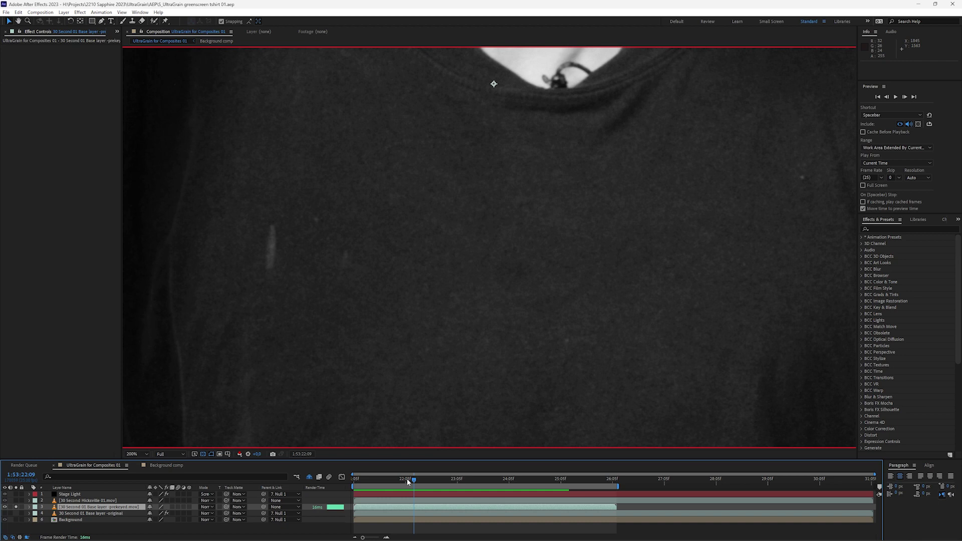
key(Page_Down)
key(space)
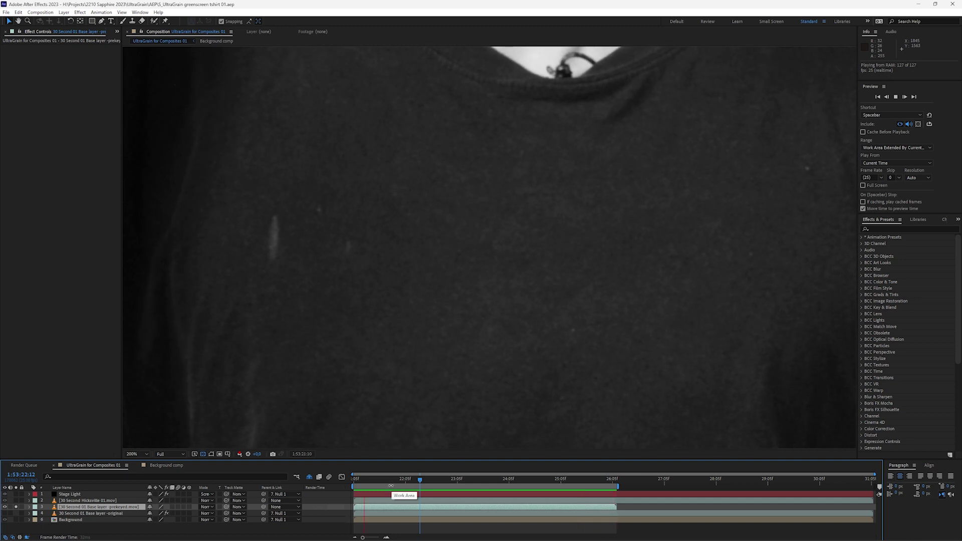
key(space)
Solo the Background layer together with the prekeyed layer and play back to examine the background's grain
click(16, 519)
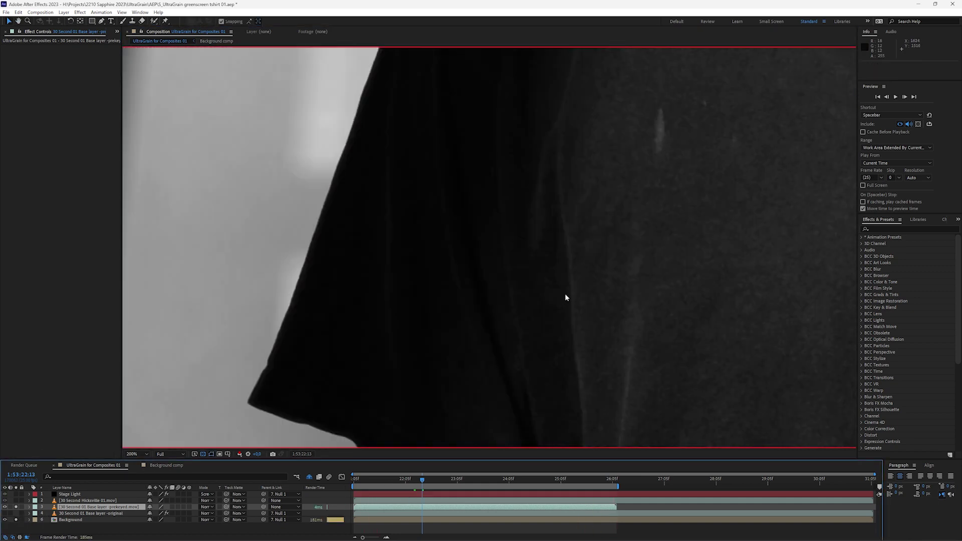
key(space)
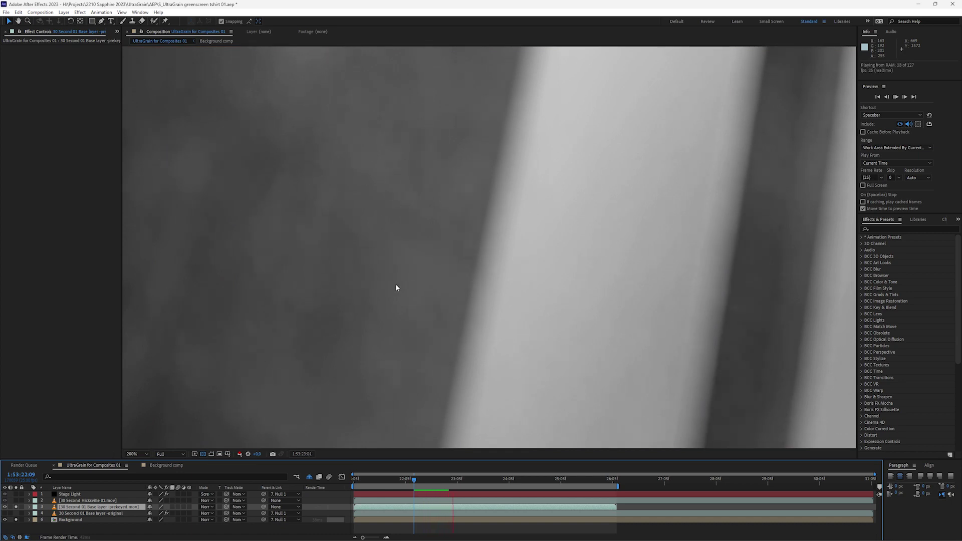
key(space)
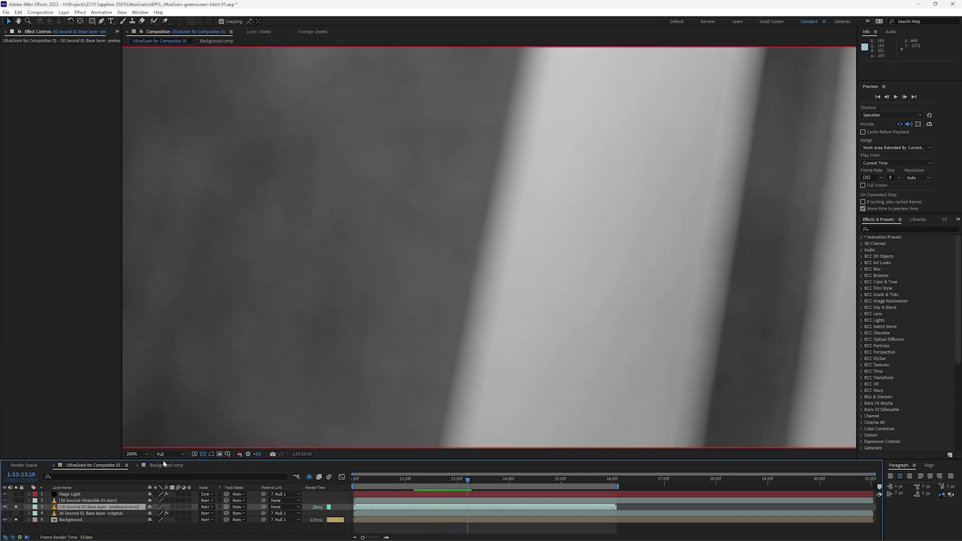
Search the effects for "s_ultr" and apply S_UltraGrain to the Background layer
click(137, 454)
click(135, 320)
key(Page_Up)
key(Page_Up)
click(75, 519)
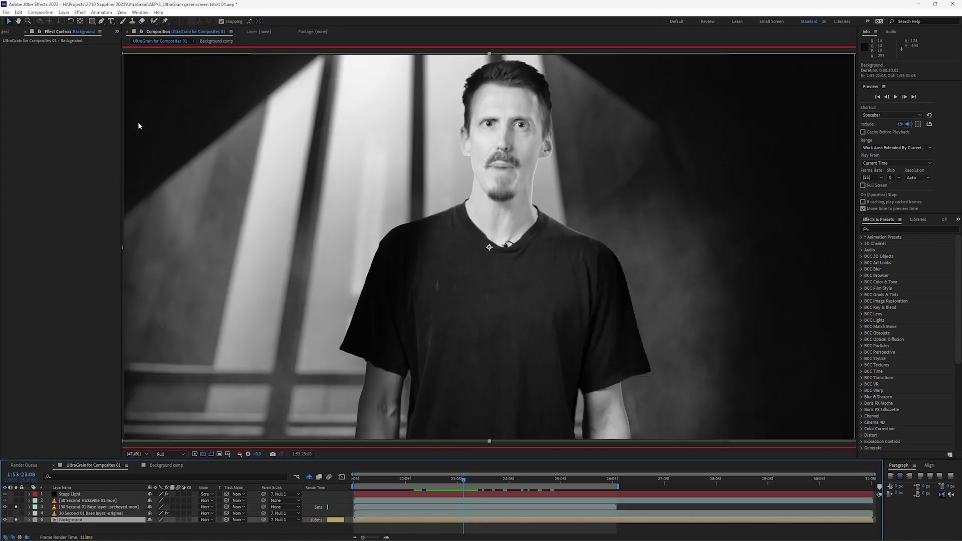
click(888, 228)
text(s_ultr)
double_click(911, 270)
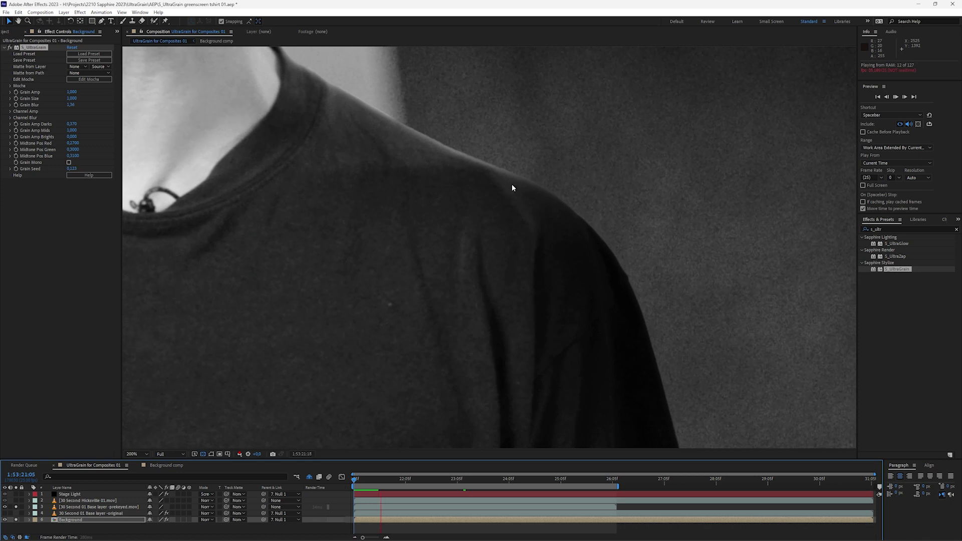
Play back the composition to examine the default S_UltraGrain grain on the background against the shirt's grain
click(386, 484)
key(space)
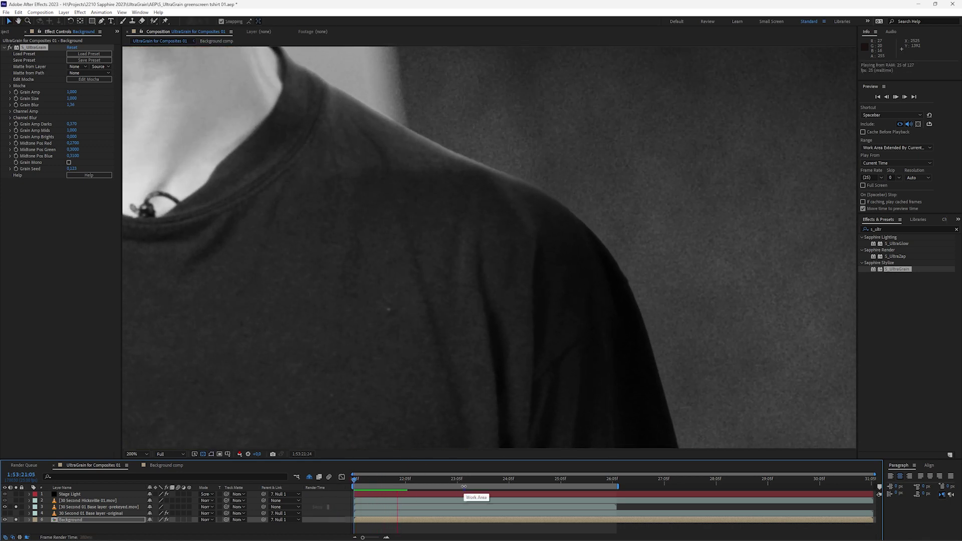
key(space)
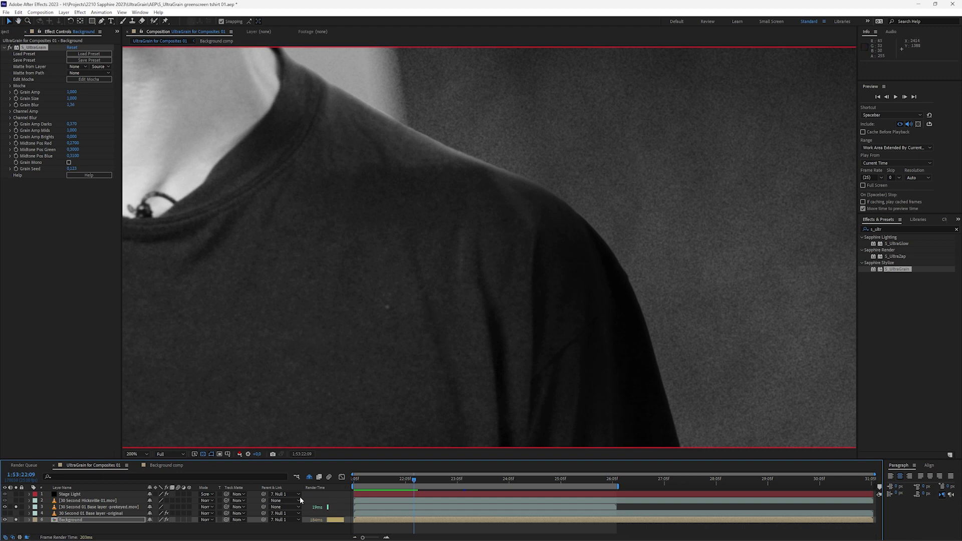
Load the Blackmagic Pocket Cinema Camera 6K preset into the Background layer's S_UltraGrain, previewing it at 100%
click(89, 54)
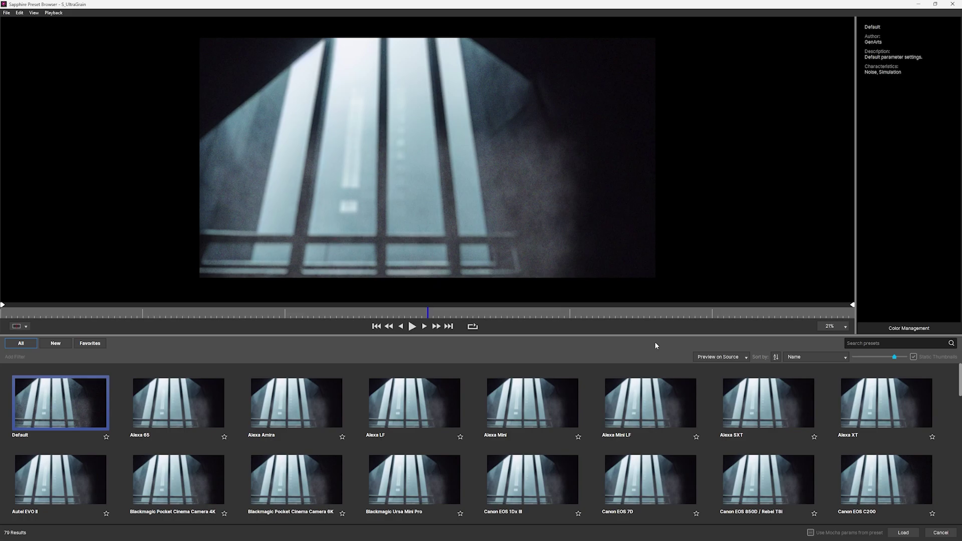
click(831, 328)
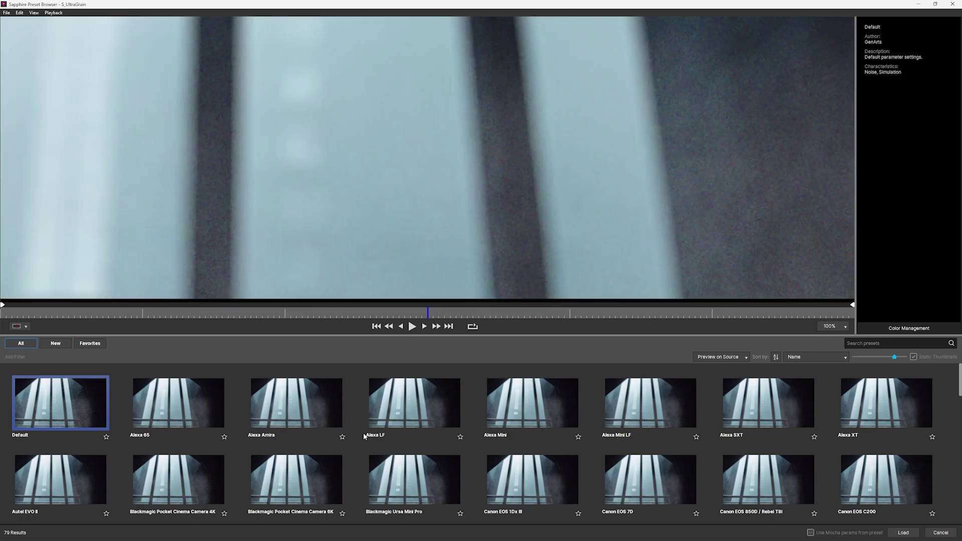
click(292, 475)
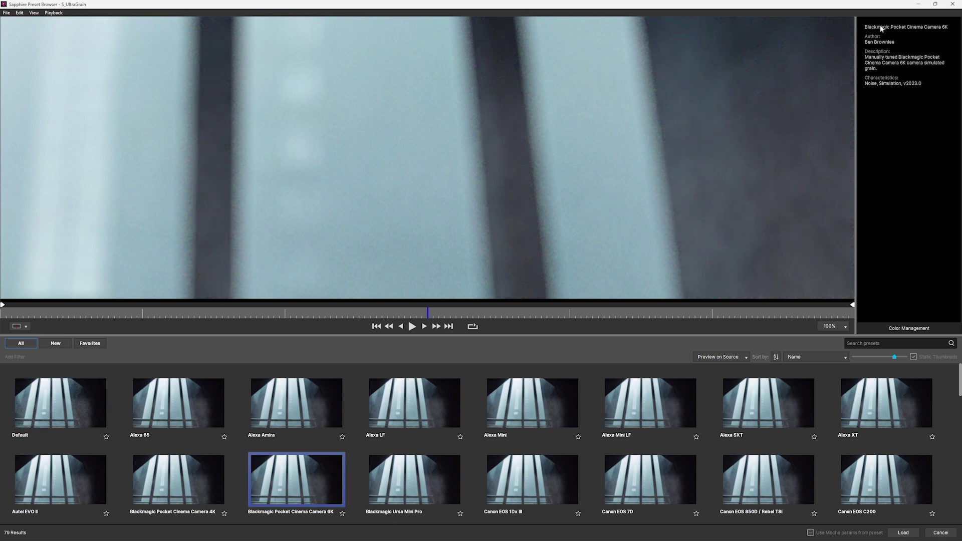
click(902, 532)
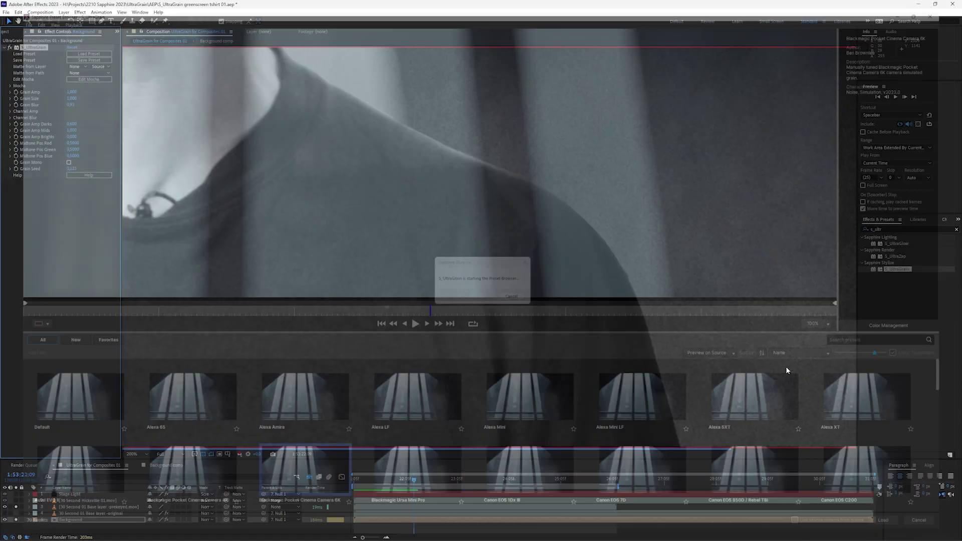
Play back and scrub through the composition in the red channel to compare the background's preset grain with the shirt's
key(space)
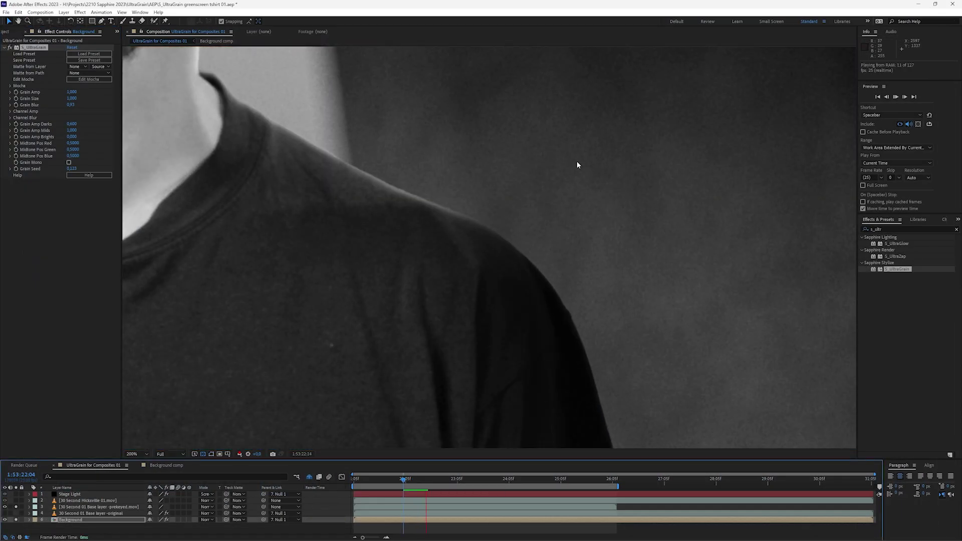
key(space)
drag(452, 479, 426, 479)
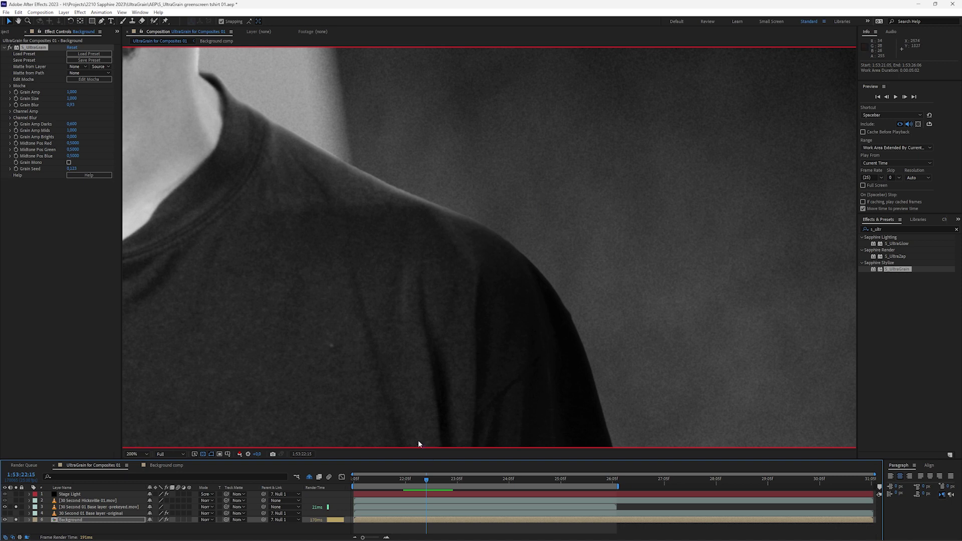
drag(430, 484, 418, 480)
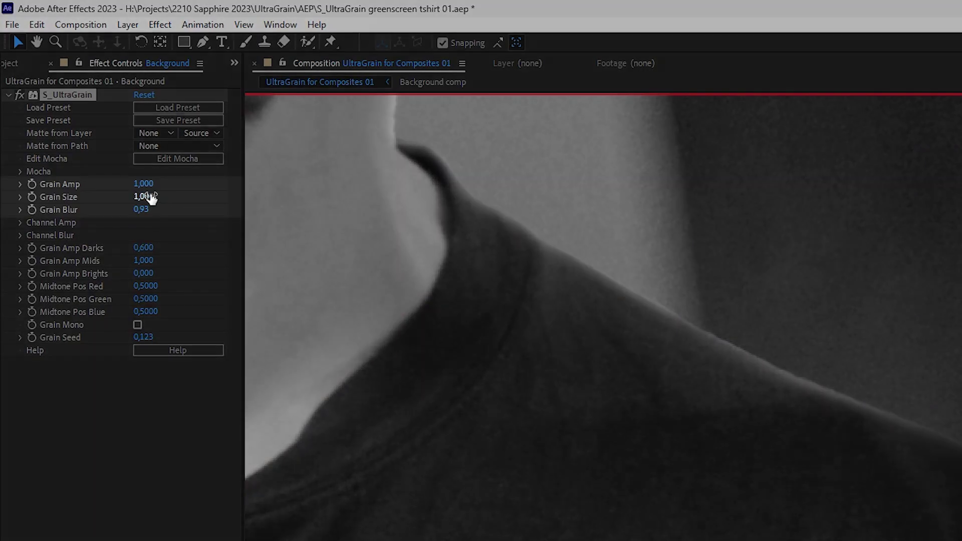
Set the Background's Grain Amp to 0.746 and Grain Size to 1.410, and play back the full-color composite to check the grain
drag(151, 197, 124, 187)
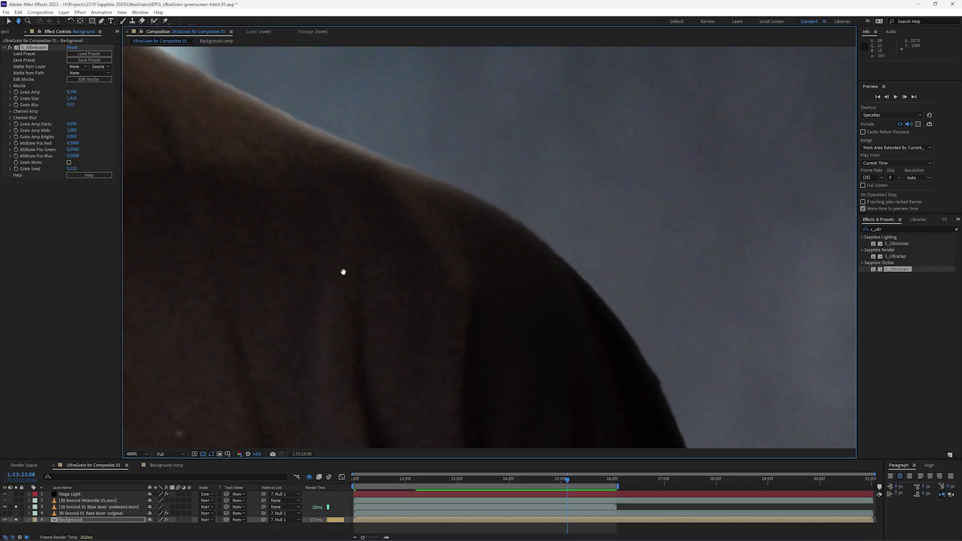
drag(343, 269, 569, 377)
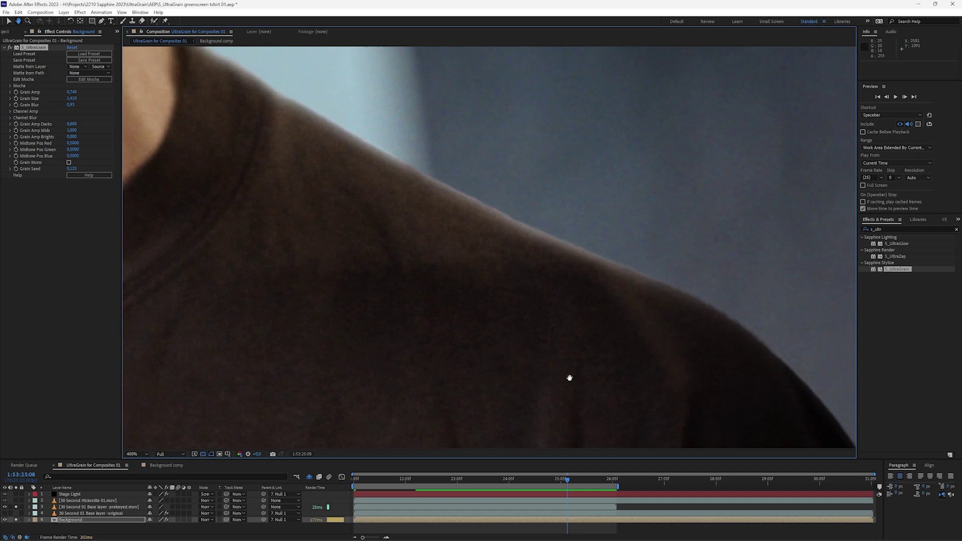
click(424, 478)
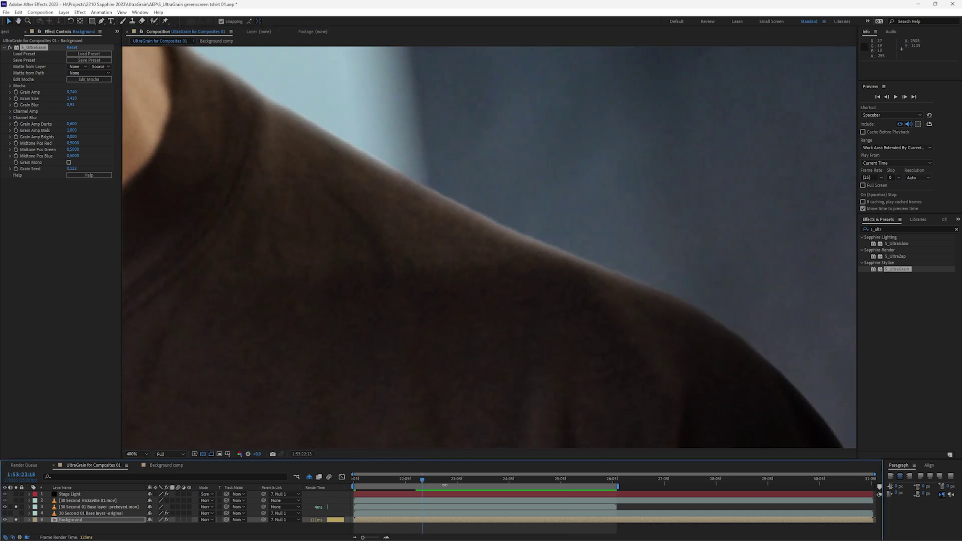
key(space)
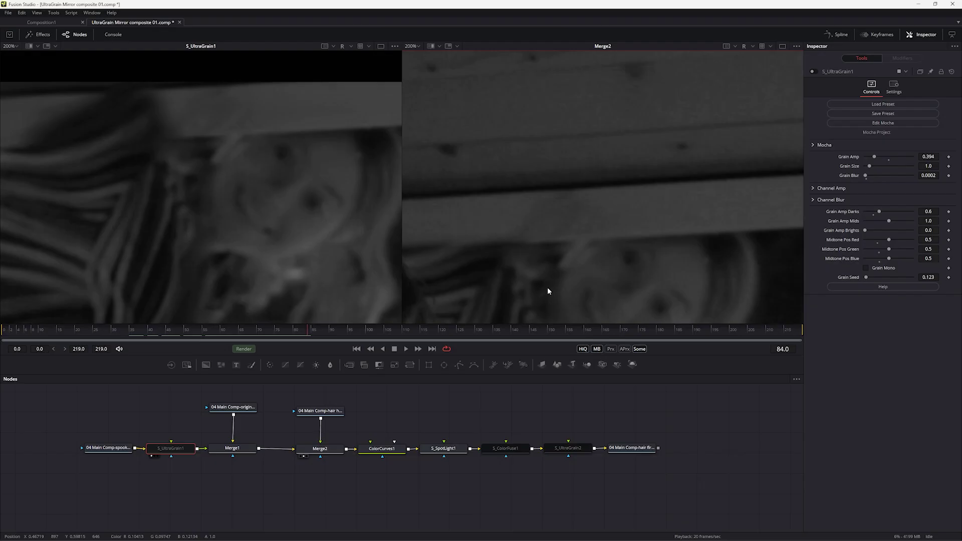
In Fusion Studio, enable the S_UltraGrain1 node and set its Grain Amp Red to 1.732 and Grain Blur Red to 0.906
mouse_move(350, 331)
mouse_down()
mouse_move(233, 332)
mouse_move(363, 335)
mouse_up()
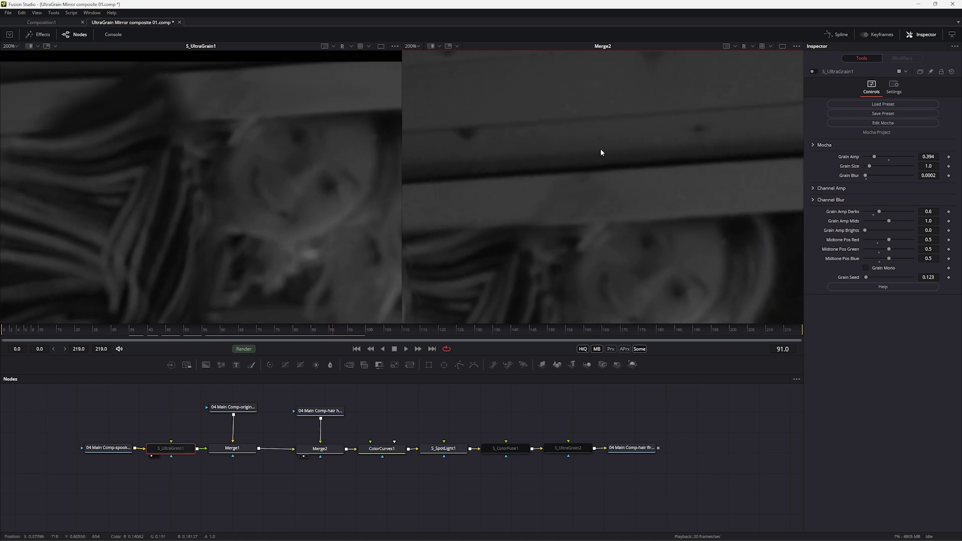
click(812, 71)
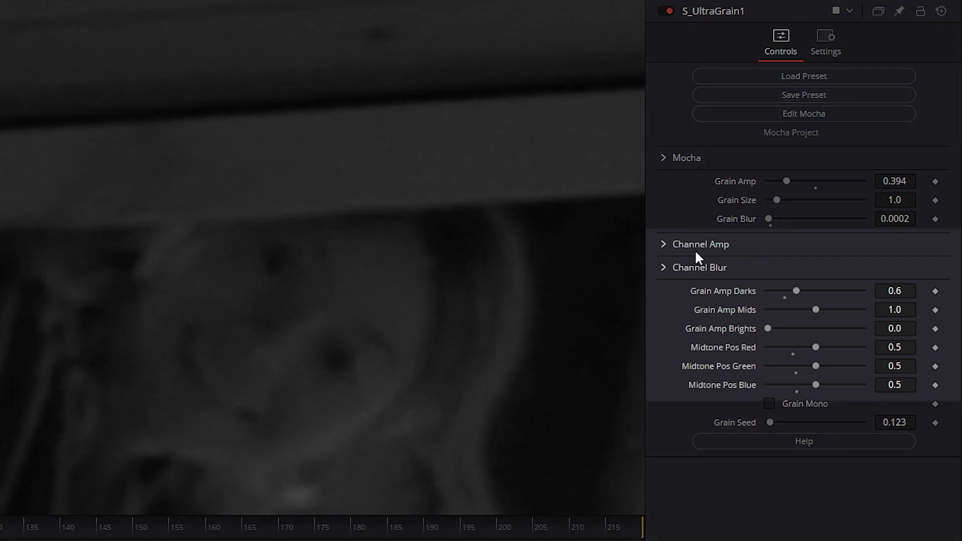
click(662, 243)
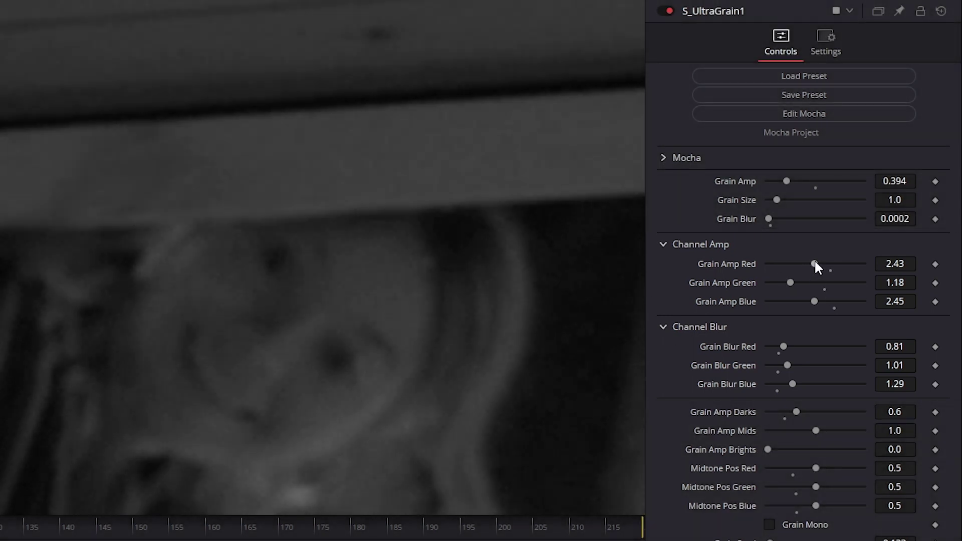
drag(813, 262, 800, 265)
drag(784, 345, 788, 346)
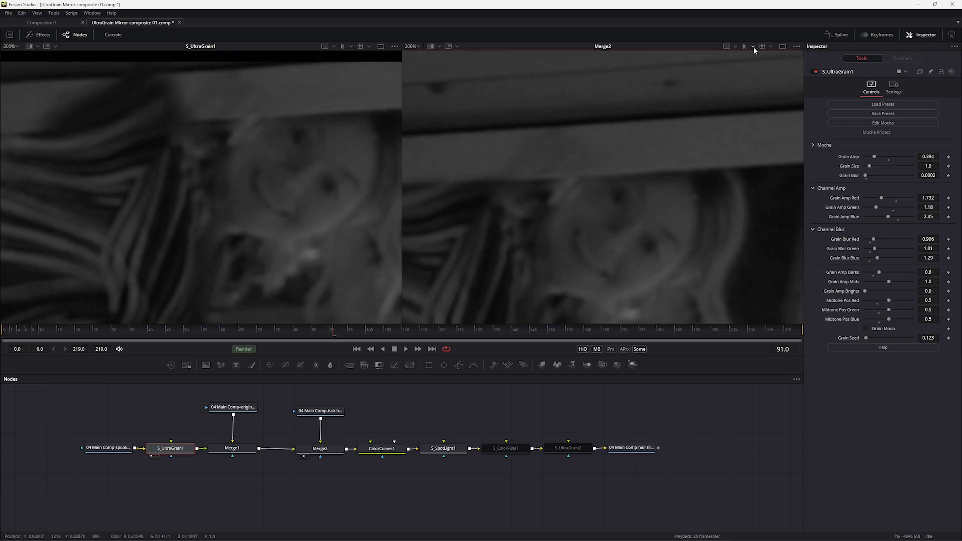
Inspect Merge2's green and blue channels, and set S_UltraGrain1's Grain Amp Blue to 1.732
click(751, 46)
click(757, 76)
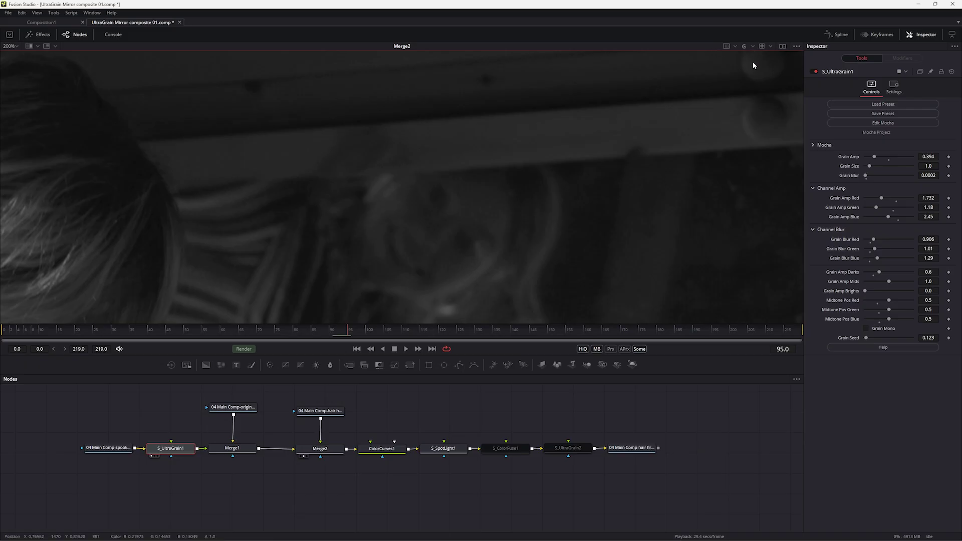
click(750, 46)
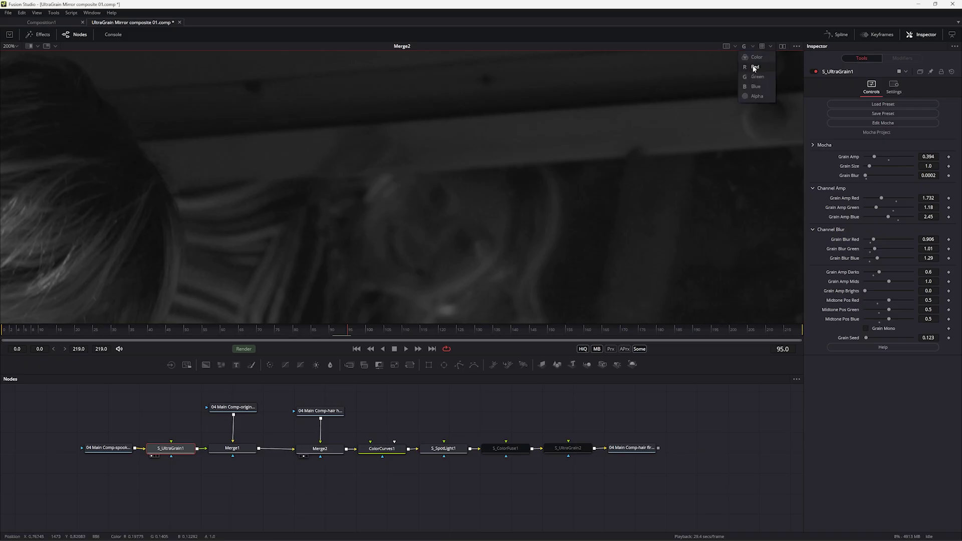
click(754, 86)
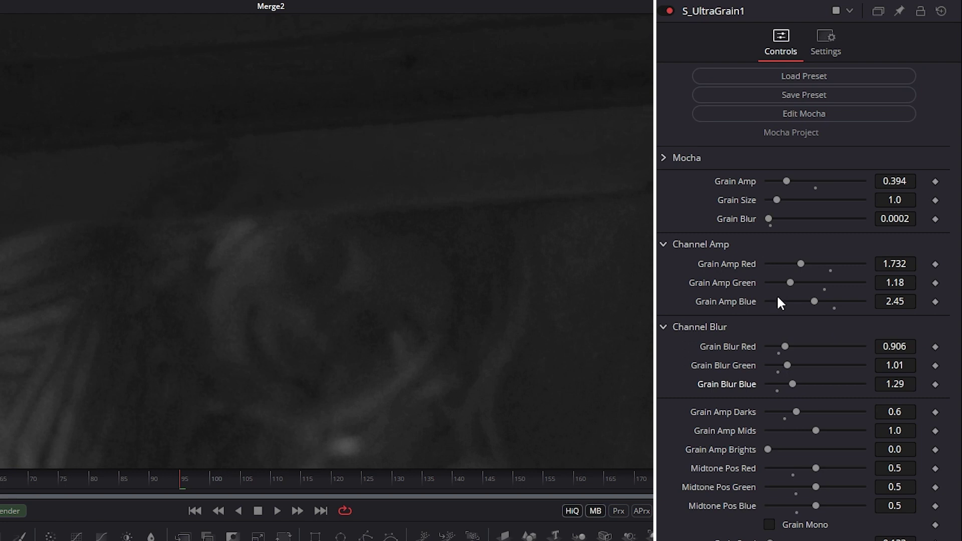
mouse_move(814, 301)
mouse_down()
mouse_move(790, 301)
mouse_move(798, 301)
mouse_up()
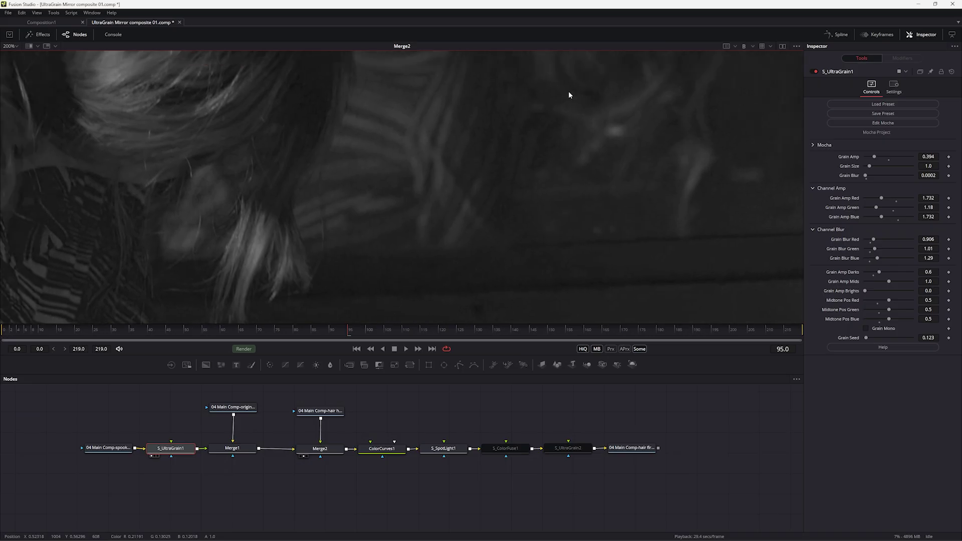
Examine Merge2 in full color, reduce the viewer zoom to 100%, and display the Saver1 output
click(752, 46)
click(755, 58)
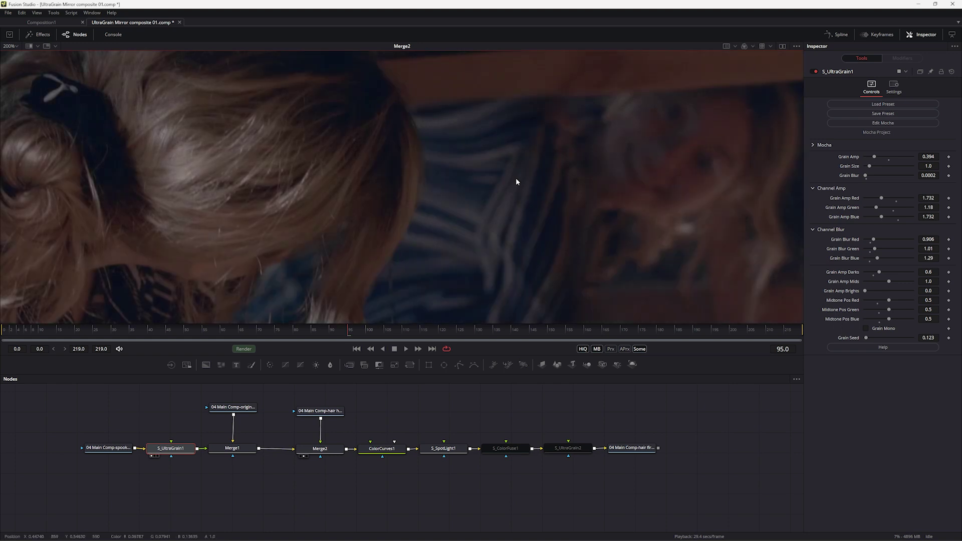
drag(537, 214, 494, 208)
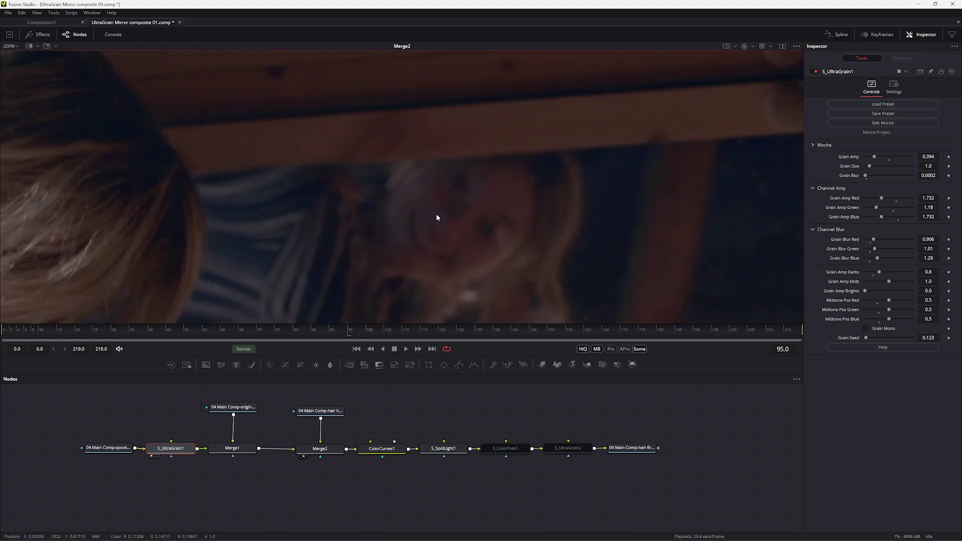
scroll(468, 220, down, 3)
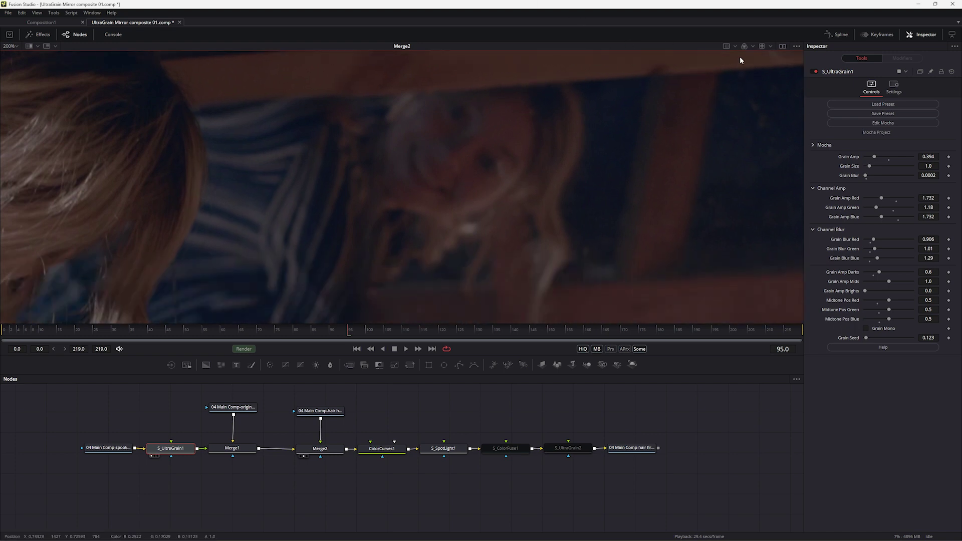
click(10, 46)
click(17, 82)
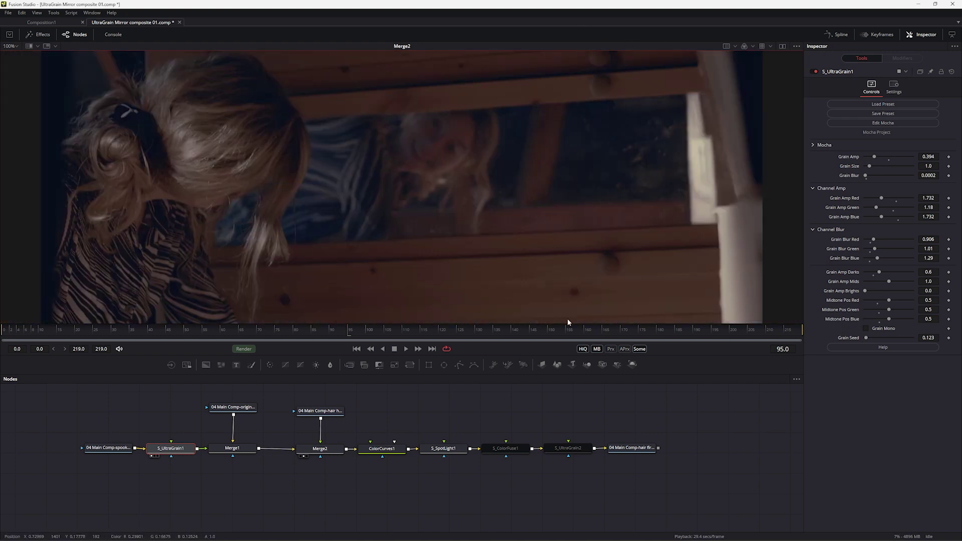
click(616, 455)
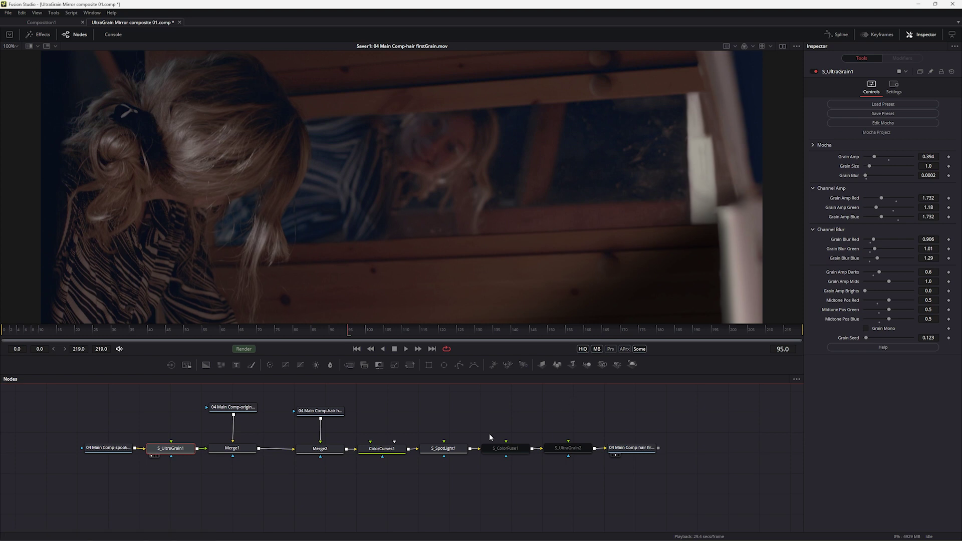
Enable the S_ColorFuse1 node and slightly lower its Lut1 Strength
click(501, 448)
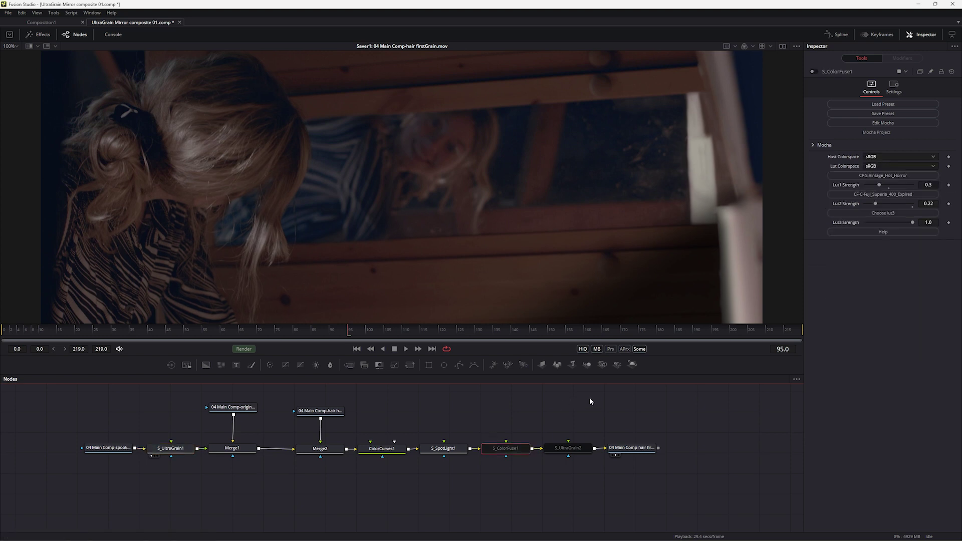
click(812, 71)
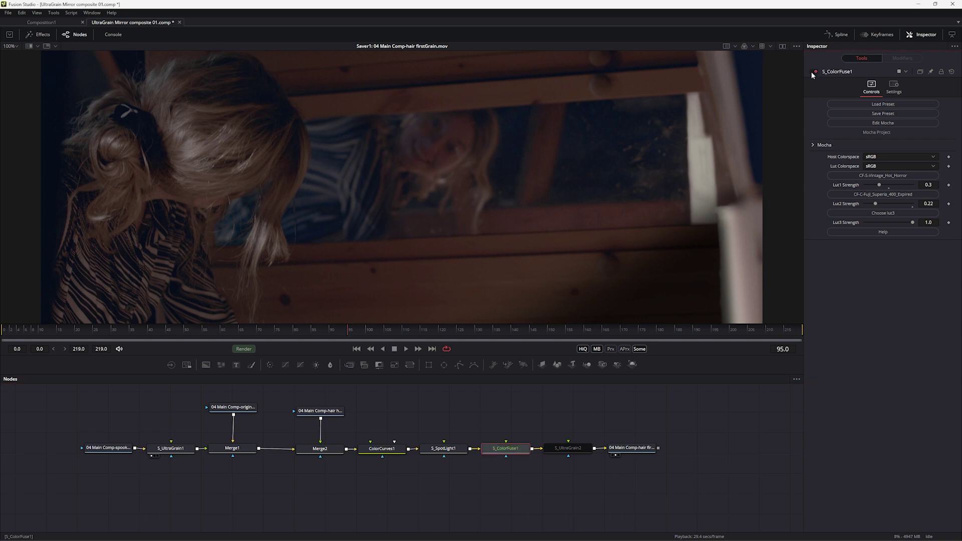
drag(878, 185, 876, 185)
Enable the S_UltraGrain2 node and load a different grain preset into it from the preset browser
click(571, 451)
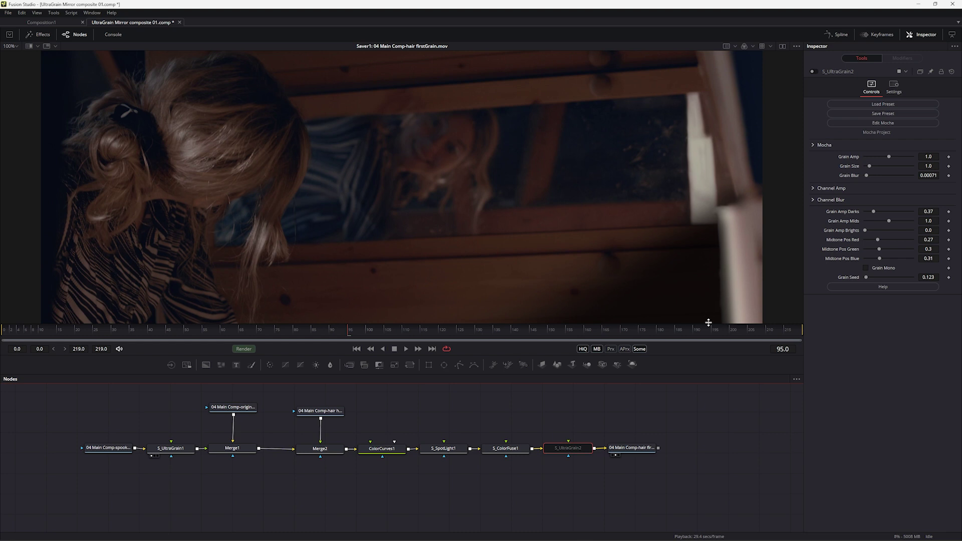
click(814, 71)
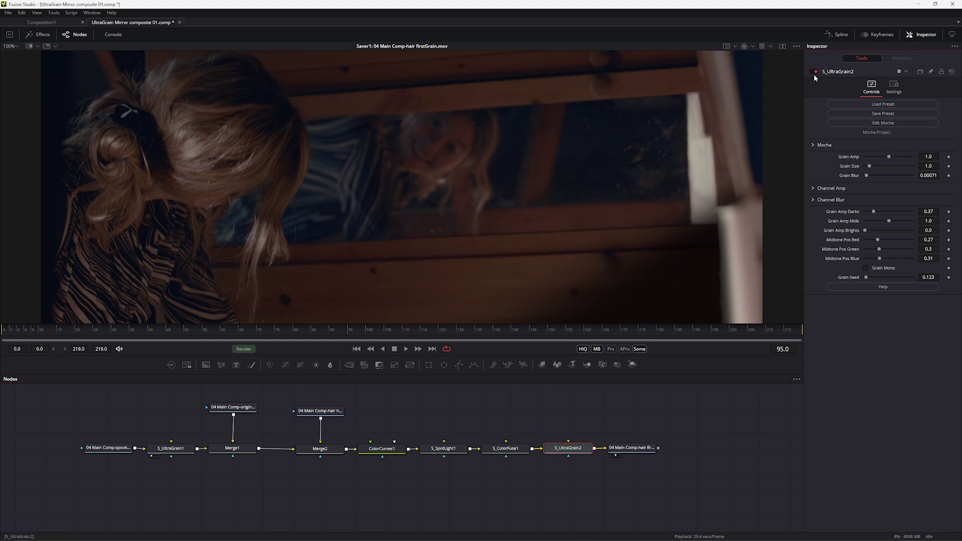
click(849, 105)
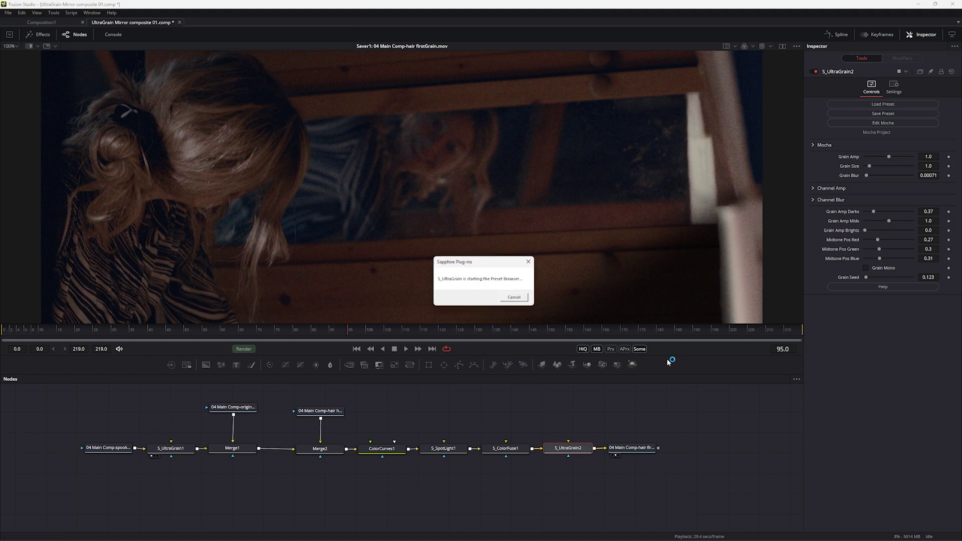
double_click(415, 420)
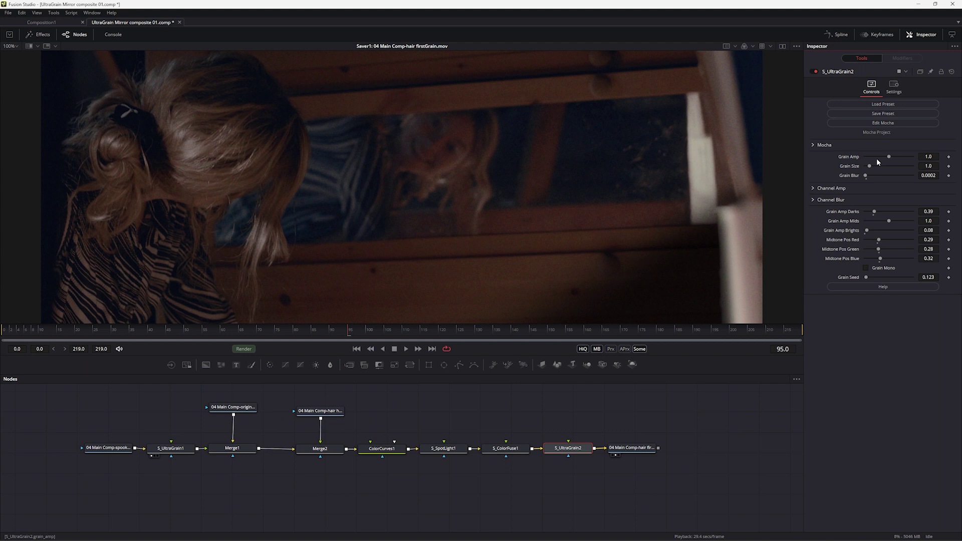
Set S_UltraGrain2's Grain Amp to 0.551 and play back the finished composite
drag(888, 158, 875, 157)
click(406, 349)
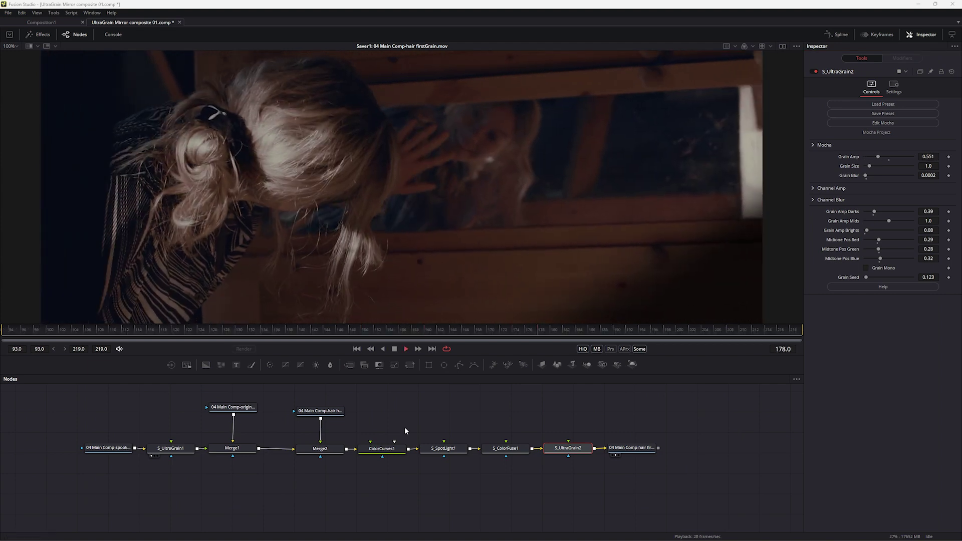